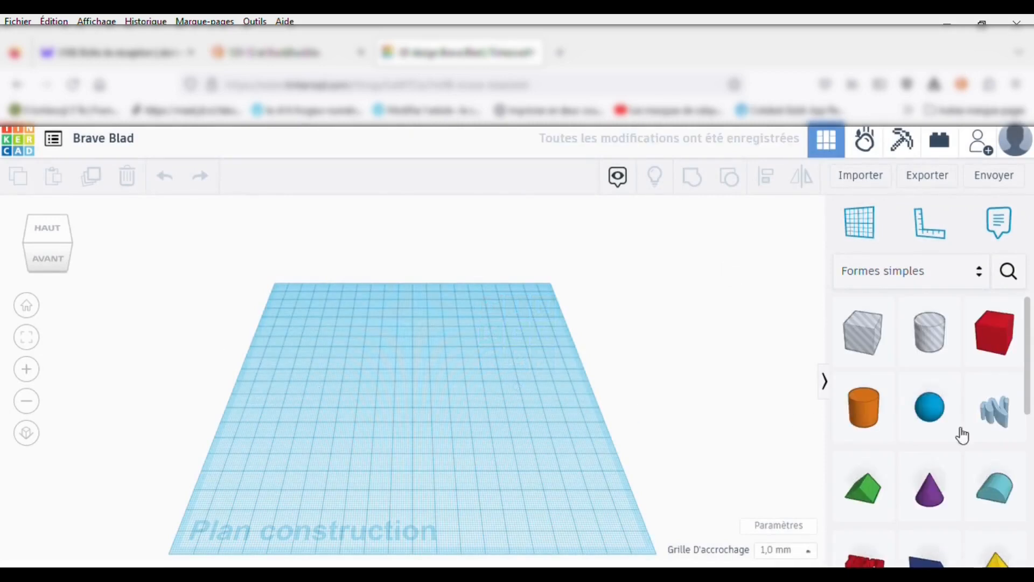
Step: Place a ruler at the workplane's front-left corner and add a solid box near the middle of the workplane
{"action": "left_click", "coordinate": [943, 207]}
{"action": "left_click", "coordinate": [202, 525]}
{"action": "left_click", "coordinate": [1008, 353]}
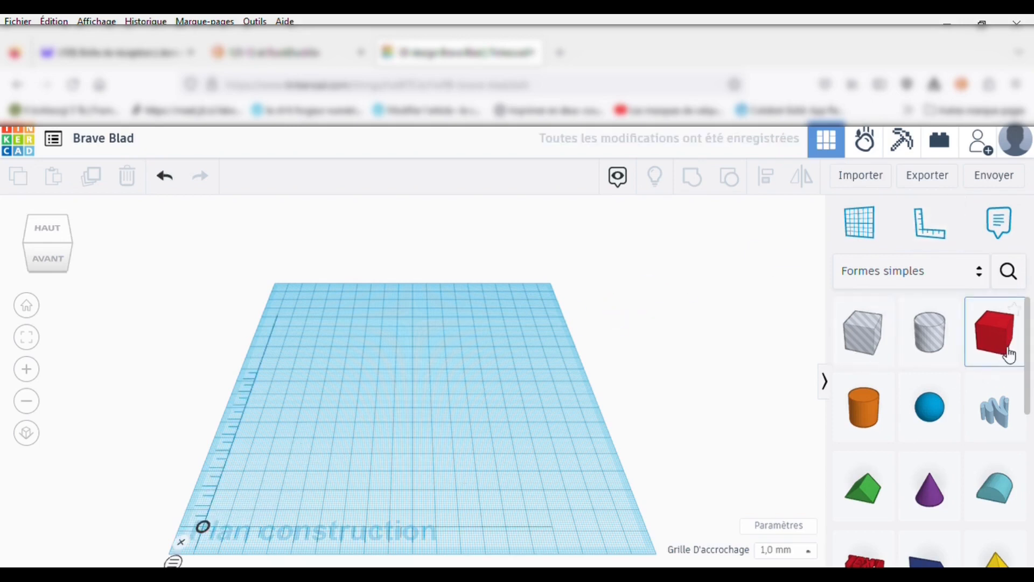
{"action": "left_click", "coordinate": [396, 385]}
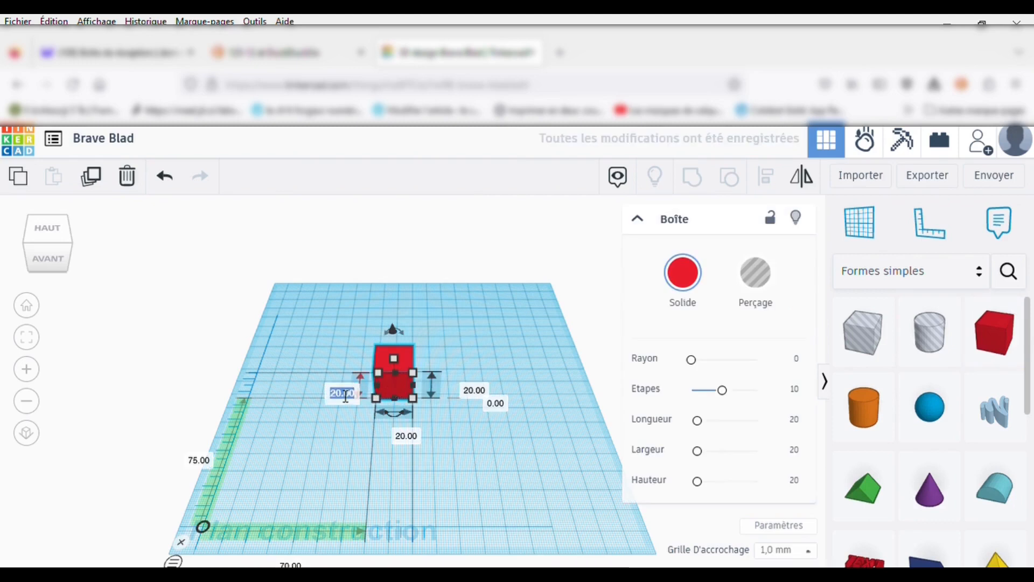
Step: Size the box to 150 mm long and 125 mm wide, and position it 25 mm and 17 mm from the ruler origin
{"action": "key", "text": "Return"}
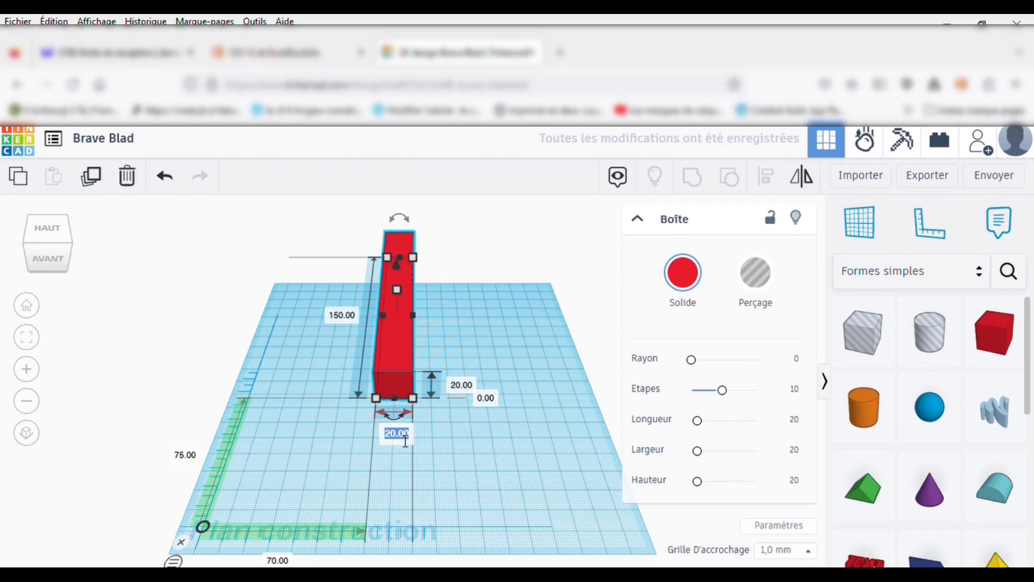
{"action": "key", "text": "Return"}
{"action": "left_click_drag", "start_coordinate": [404, 360], "coordinate": [300, 456]}
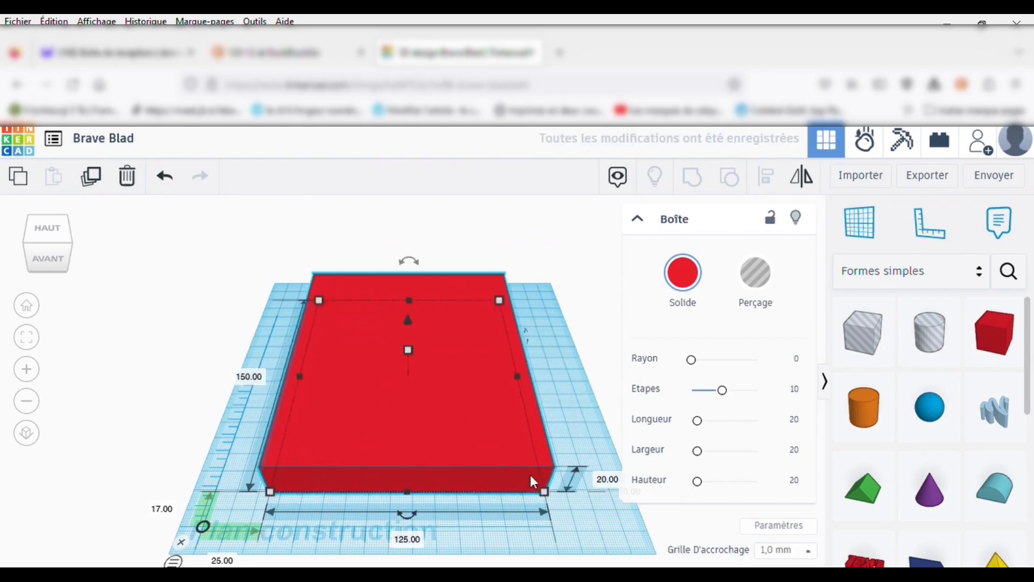
Step: Rotate the box so it stands upright and set its elevation above the workplane to 0 mm
{"action": "right_click_drag", "start_coordinate": [530, 474], "coordinate": [583, 400]}
{"action": "mouse_move", "coordinate": [524, 329]}
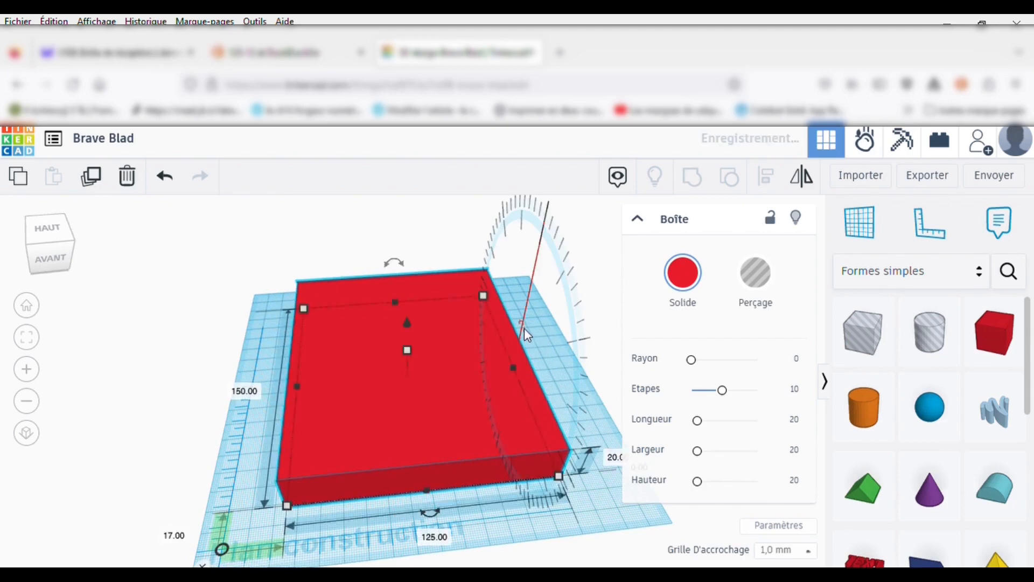
{"action": "scroll", "coordinate": [524, 328], "scroll_direction": "down", "scroll_amount": 4}
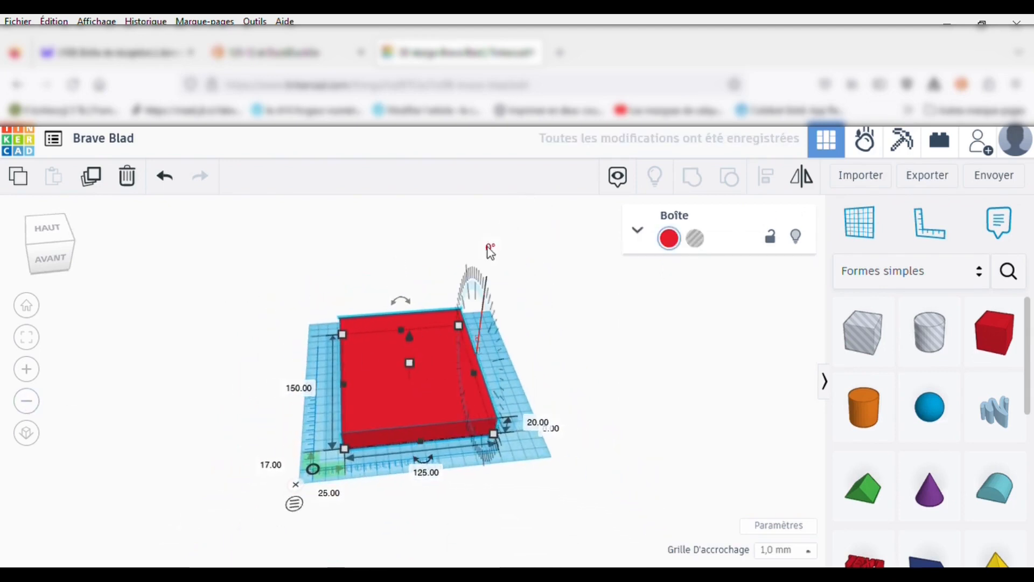
{"action": "key", "text": "Return"}
{"action": "left_click", "coordinate": [536, 401]}
{"action": "type", "text": "0"}
{"action": "key", "text": "Return"}
{"action": "left_click", "coordinate": [554, 434]}
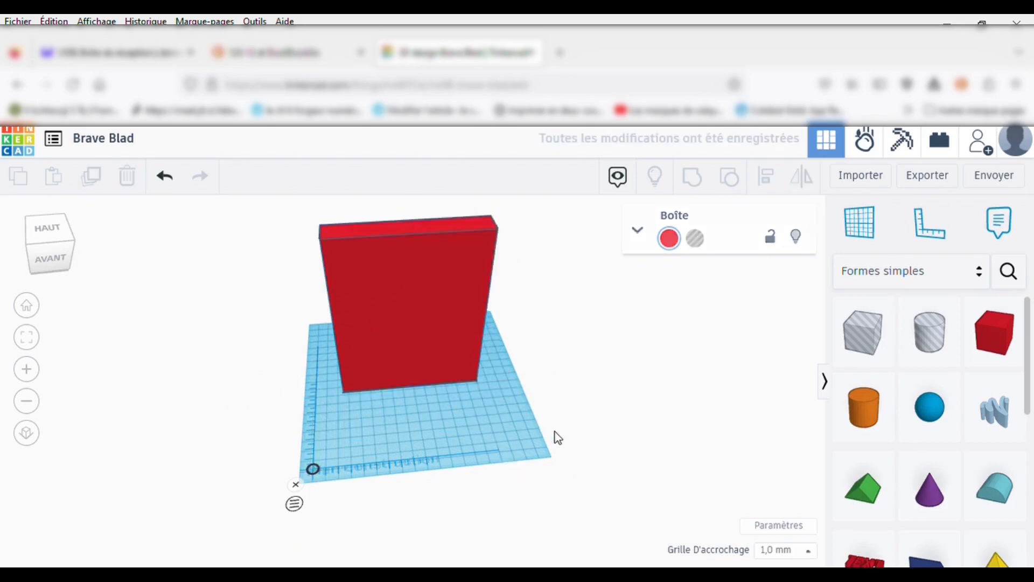
Step: Duplicate the upright box and move the copy forward to 29 mm from the ruler origin
{"action": "left_click", "coordinate": [420, 300]}
{"action": "left_click", "coordinate": [93, 179]}
{"action": "key", "text": "Down"}
{"action": "key", "text": "Down"}
{"action": "key", "text": "Down"}
{"action": "key", "text": "Down"}
{"action": "key", "text": "Down"}
{"action": "key", "text": "Down"}
{"action": "key", "text": "Down"}
{"action": "key", "text": "Down"}
{"action": "key", "text": "Down"}
{"action": "key", "text": "Down"}
{"action": "key", "text": "Down"}
{"action": "key", "text": "Down"}
{"action": "key", "text": "Down"}
{"action": "key", "text": "Down"}
{"action": "key", "text": "Down"}
{"action": "key", "text": "Down"}
{"action": "key", "text": "Down"}
{"action": "key", "text": "Down"}
{"action": "key", "text": "Down"}
{"action": "key", "text": "Down"}
{"action": "key", "text": "Down"}
{"action": "key", "text": "Down"}
{"action": "key", "text": "Down"}
{"action": "key", "text": "Down"}
{"action": "key", "text": "Down"}
{"action": "key", "text": "Down"}
{"action": "key", "text": "Down"}
{"action": "key", "text": "Down"}
{"action": "key", "text": "Down"}
{"action": "key", "text": "Down"}
{"action": "key", "text": "Down"}
{"action": "key", "text": "Down"}
{"action": "key", "text": "Down"}
{"action": "key", "text": "Down"}
{"action": "key", "text": "Down"}
{"action": "key", "text": "Down"}
{"action": "key", "text": "Down"}
{"action": "key", "text": "Down"}
{"action": "key", "text": "Down"}
{"action": "key", "text": "Down"}
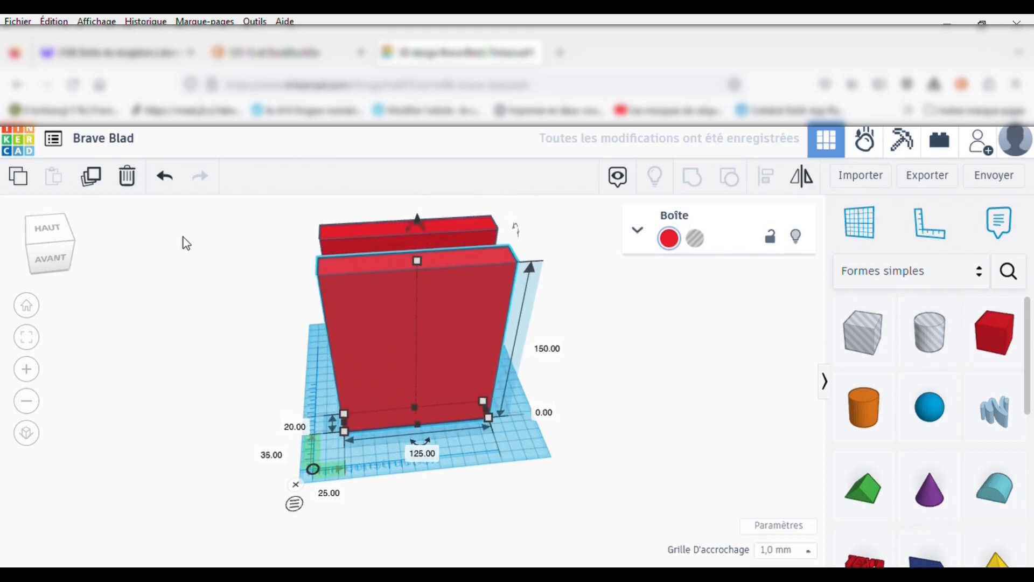
Step: Turn the front copy into an 11 mm thick hole and duplicate it farther forward as a 6.05 mm thick hole
{"action": "left_click", "coordinate": [699, 242]}
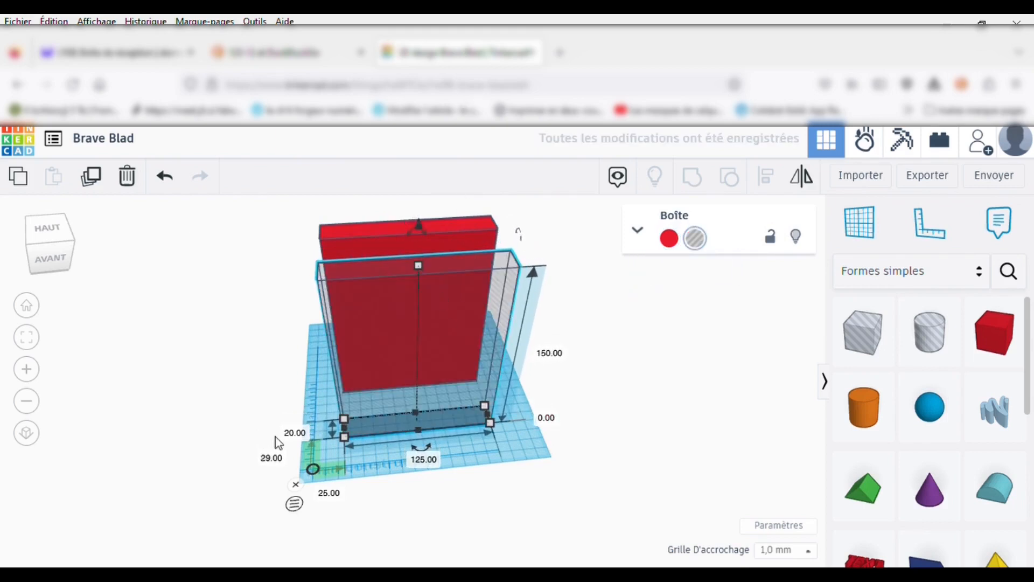
{"action": "left_click", "coordinate": [300, 434]}
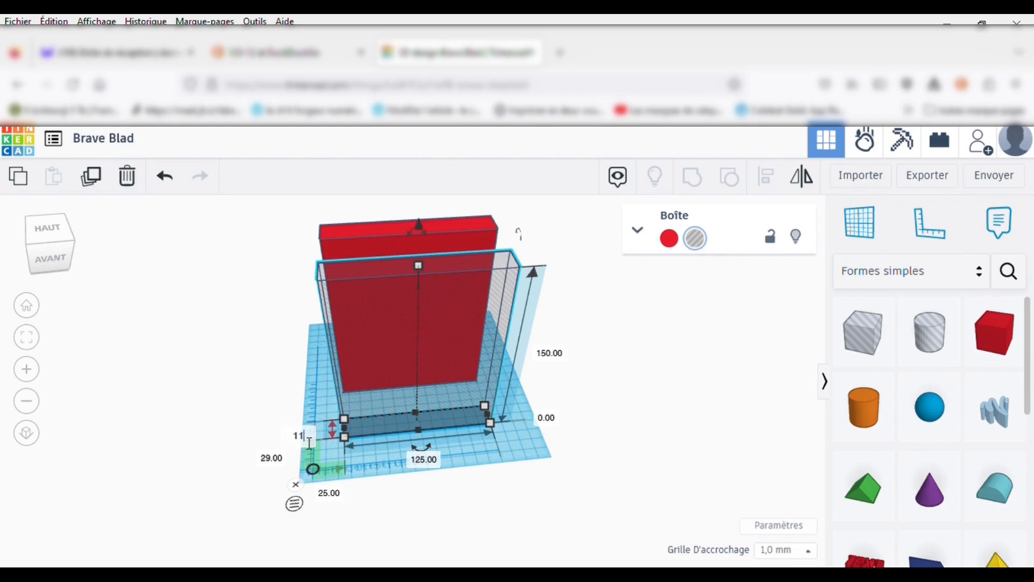
{"action": "type", "text": "11"}
{"action": "key", "text": "Return"}
{"action": "left_click", "coordinate": [92, 178]}
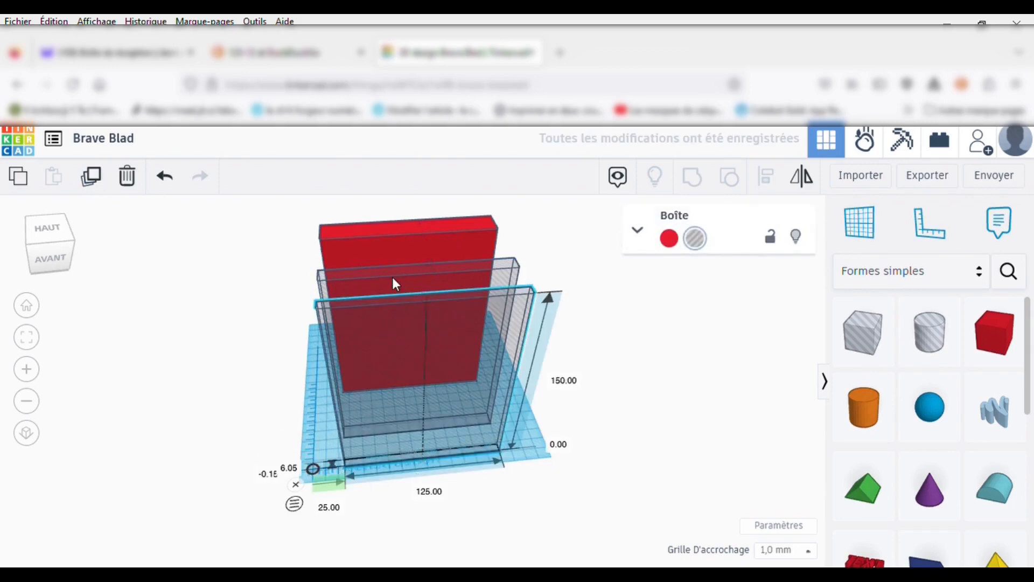
Step: Move the 11 mm thick hole back into the solid box, to 84 mm from the ruler origin
{"action": "key", "text": "shift+Up"}
{"action": "key", "text": "shift+Up"}
{"action": "key", "text": "shift+Up"}
{"action": "key", "text": "shift+Up"}
{"action": "key", "text": "shift+Up"}
{"action": "key", "text": "shift+Up"}
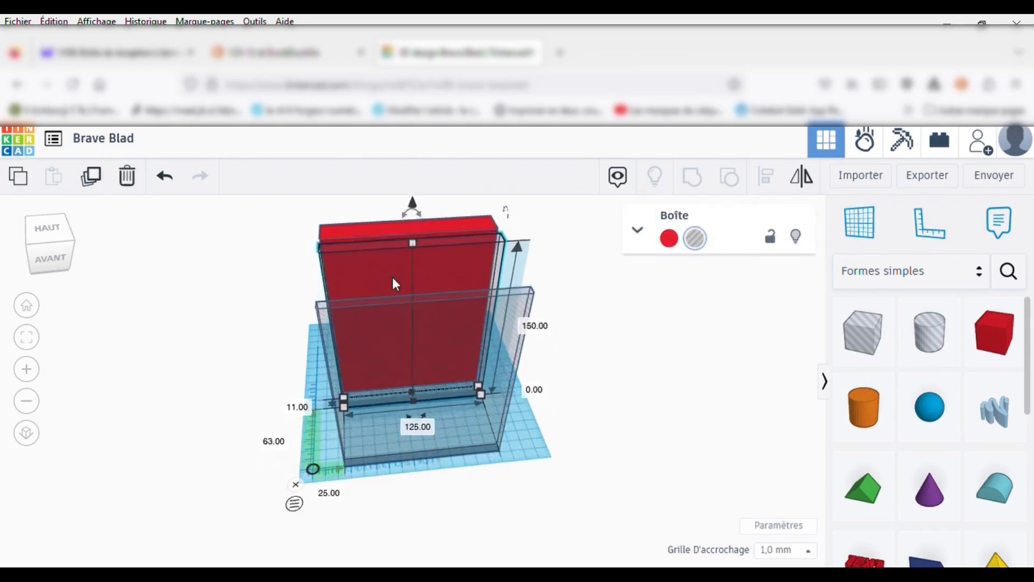
{"action": "key", "text": "Up"}
{"action": "key", "text": "Up"}
{"action": "key", "text": "Up"}
{"action": "key", "text": "Up"}
{"action": "key", "text": "Up"}
{"action": "key", "text": "Up"}
{"action": "key", "text": "Up"}
{"action": "key", "text": "Up"}
{"action": "key", "text": "Up"}
{"action": "key", "text": "Up"}
{"action": "key", "text": "Up"}
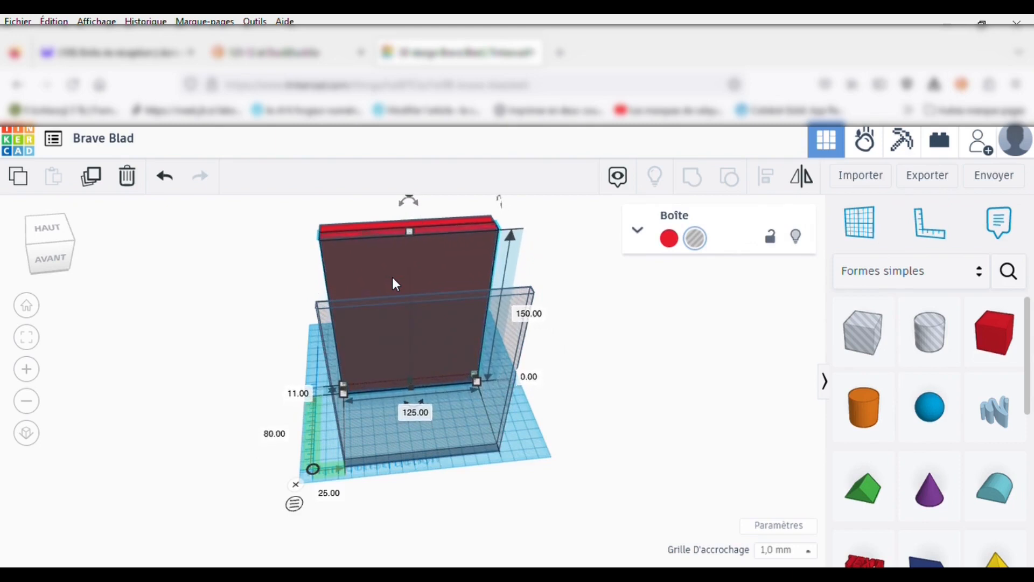
{"action": "right_click_drag", "start_coordinate": [59, 334], "coordinate": [388, 236]}
{"action": "key", "text": "Up"}
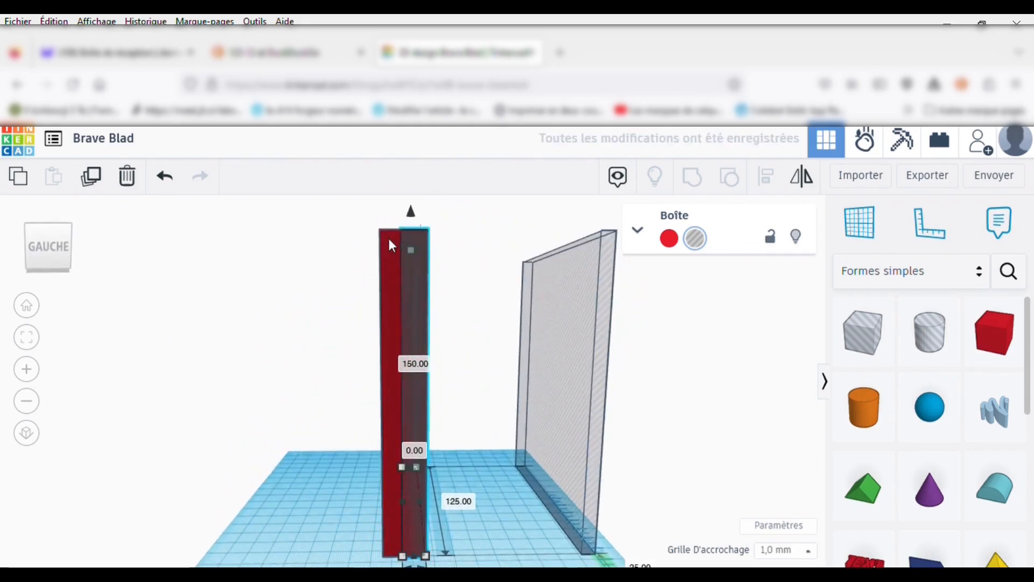
{"action": "key", "text": "Up"}
{"action": "key", "text": "Up"}
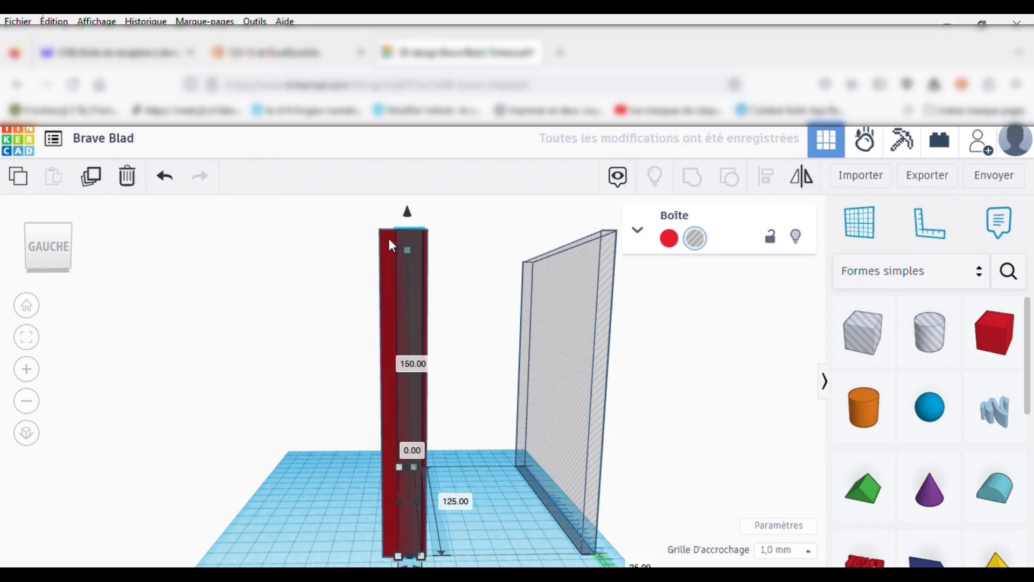
Step: Resize the 11 mm thick hole to 121 mm wide and 148 mm high
{"action": "right_click_drag", "start_coordinate": [325, 335], "coordinate": [581, 369]}
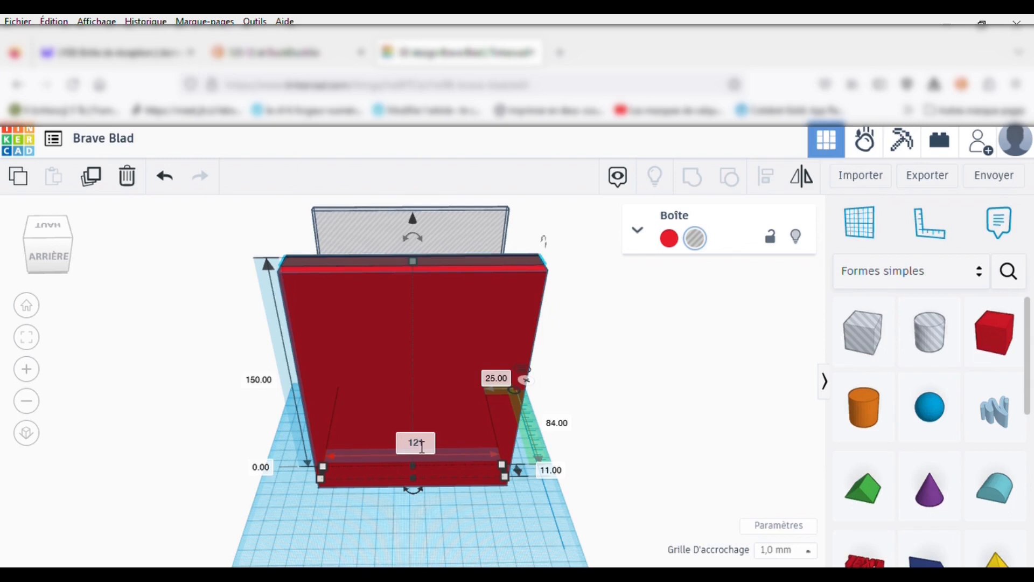
{"action": "right_click_drag", "start_coordinate": [561, 415], "coordinate": [587, 357]}
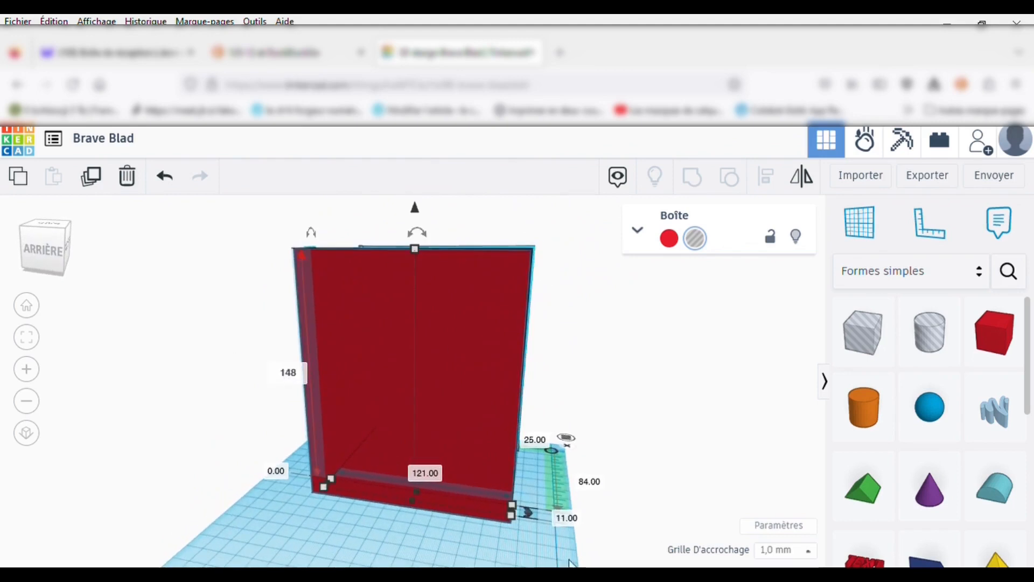
{"action": "left_click", "coordinate": [376, 536]}
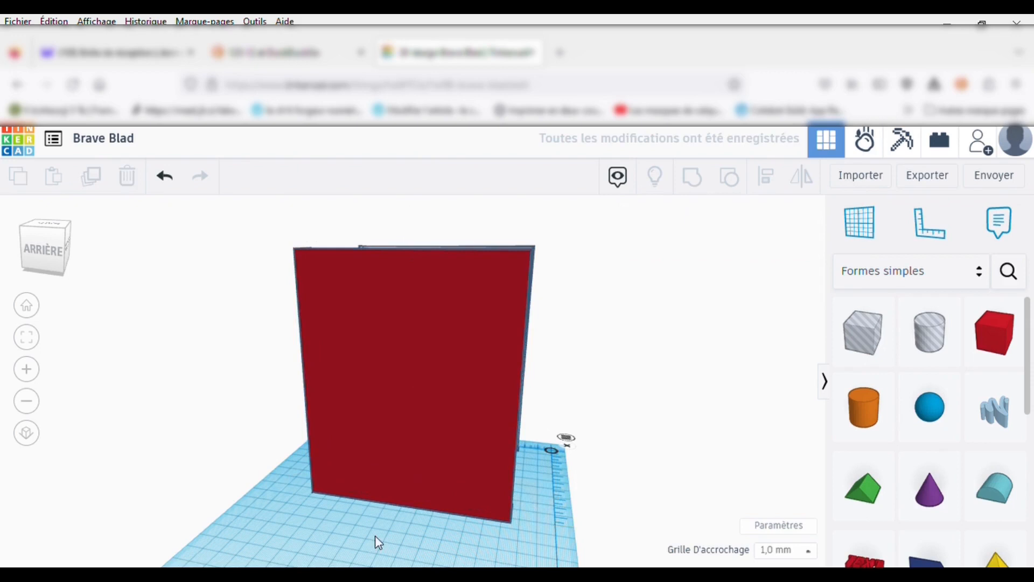
Step: Align the 11 mm thick hole with the solid box so it is centred across the box's width
{"action": "left_click", "coordinate": [397, 485]}
{"action": "right_click_drag", "start_coordinate": [393, 519], "coordinate": [196, 554]}
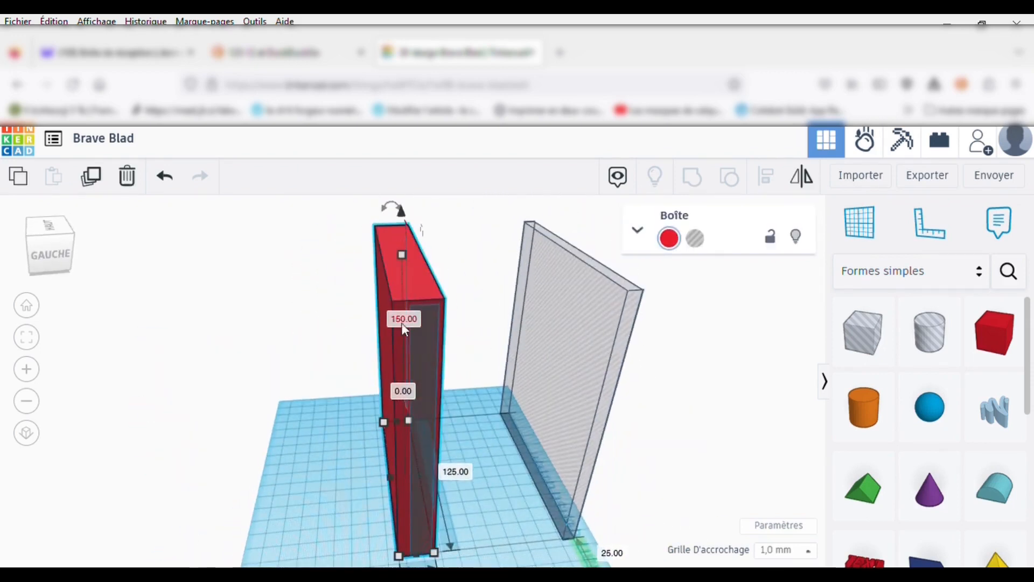
{"action": "left_click", "coordinate": [417, 323], "text": "shift"}
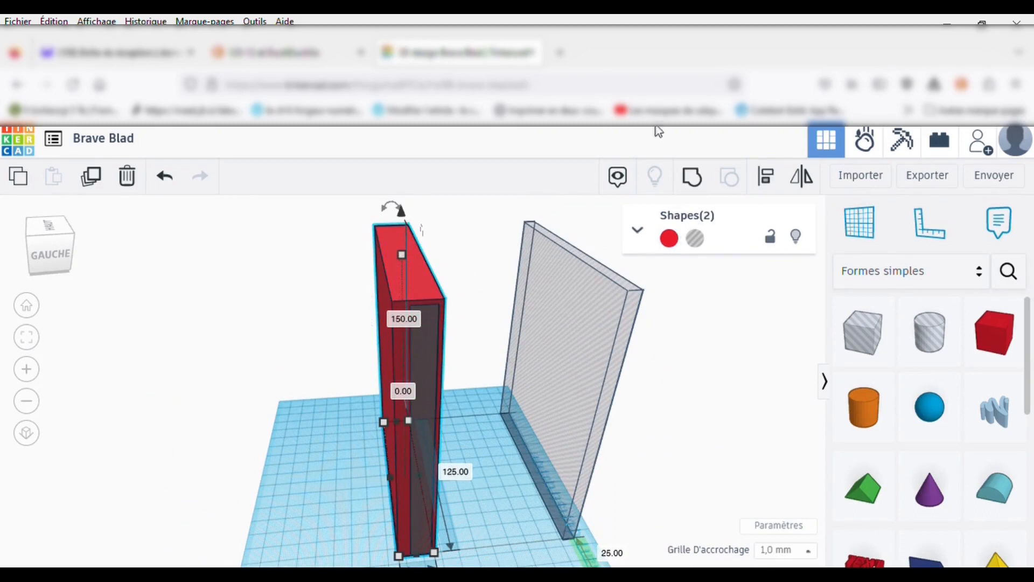
{"action": "left_click", "coordinate": [768, 180]}
{"action": "left_click", "coordinate": [370, 477]}
{"action": "left_click", "coordinate": [334, 462]}
Step: Group the solid box with the 11 mm thick hole inside it
{"action": "right_click_drag", "start_coordinate": [334, 463], "coordinate": [322, 421]}
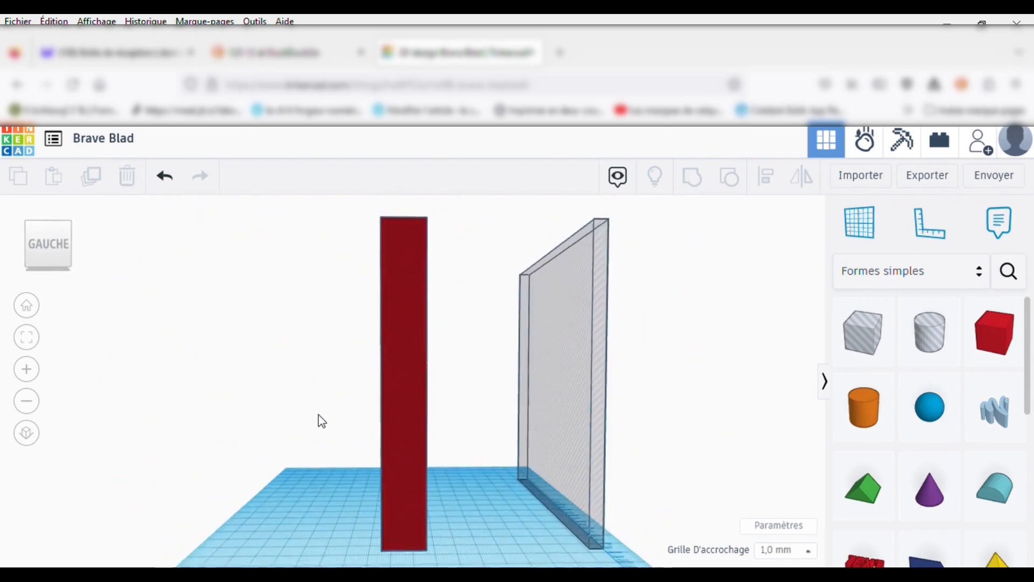
{"action": "left_click_drag", "start_coordinate": [355, 282], "coordinate": [554, 240]}
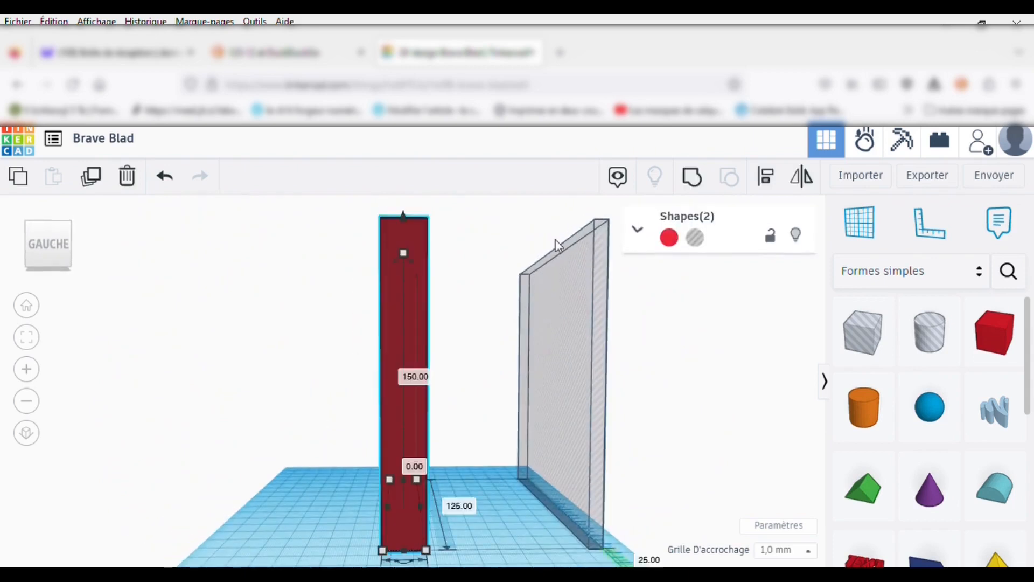
{"action": "left_click", "coordinate": [696, 185]}
Step: Move the 6.05 mm thick hole back into the rear part of the solid box, to 92.85 mm from the ruler origin
{"action": "mouse_move", "coordinate": [476, 337]}
{"action": "right_mouse_down"}
{"action": "mouse_move", "coordinate": [481, 212]}
{"action": "mouse_move", "coordinate": [478, 322]}
{"action": "right_mouse_up"}
{"action": "right_click_drag", "start_coordinate": [291, 351], "coordinate": [547, 350]}
{"action": "left_click", "coordinate": [545, 345]}
{"action": "key", "text": "Left"}
{"action": "key", "text": "Left"}
{"action": "key", "text": "Left"}
{"action": "key", "text": "Left"}
{"action": "key", "text": "Left"}
{"action": "key", "text": "Left"}
{"action": "key", "text": "Left"}
{"action": "key", "text": "Left"}
{"action": "key", "text": "Left"}
{"action": "key", "text": "Left"}
{"action": "key", "text": "Left"}
{"action": "key", "text": "Left"}
{"action": "key", "text": "Left"}
{"action": "key", "text": "Left"}
{"action": "key", "text": "Left"}
{"action": "key", "text": "Left"}
{"action": "key", "text": "Left"}
{"action": "key", "text": "Left"}
{"action": "key", "text": "Left"}
{"action": "key", "text": "Left"}
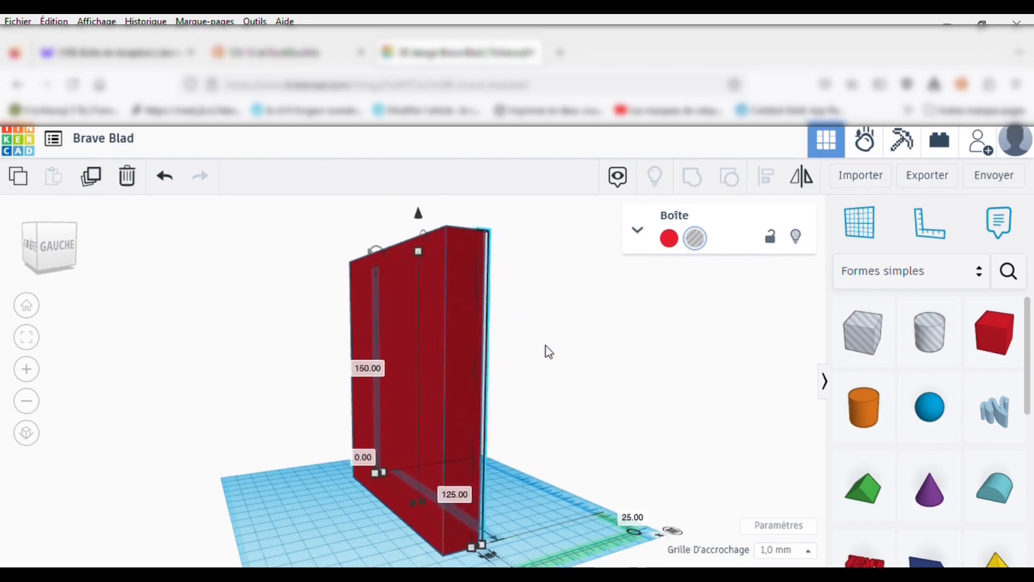
{"action": "right_click_drag", "start_coordinate": [694, 408], "coordinate": [553, 409]}
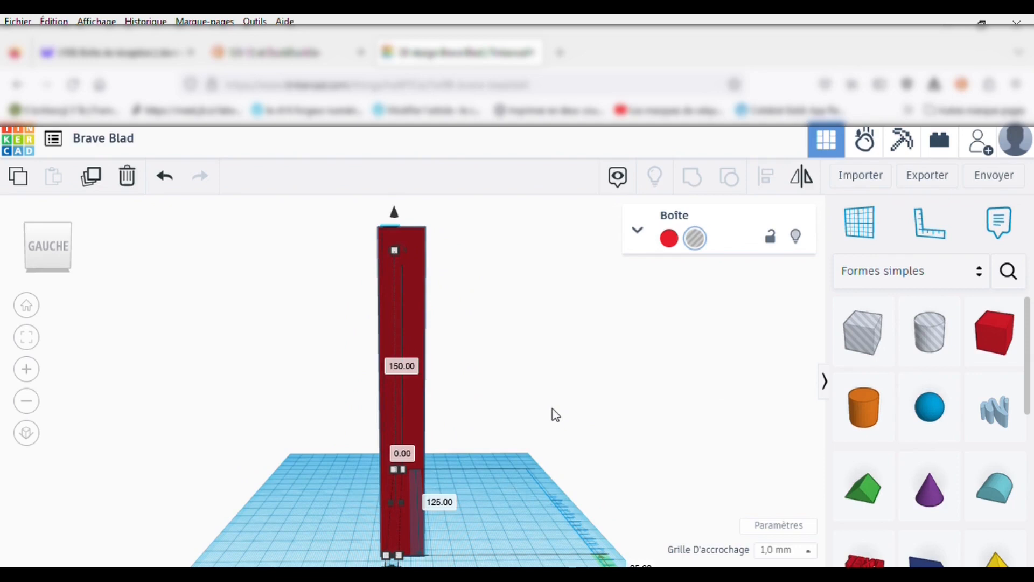
Step: Resize the thin hole to 121 mm wide and 148 mm high, and centre it across the box's width
{"action": "right_click_drag", "start_coordinate": [553, 409], "coordinate": [421, 512]}
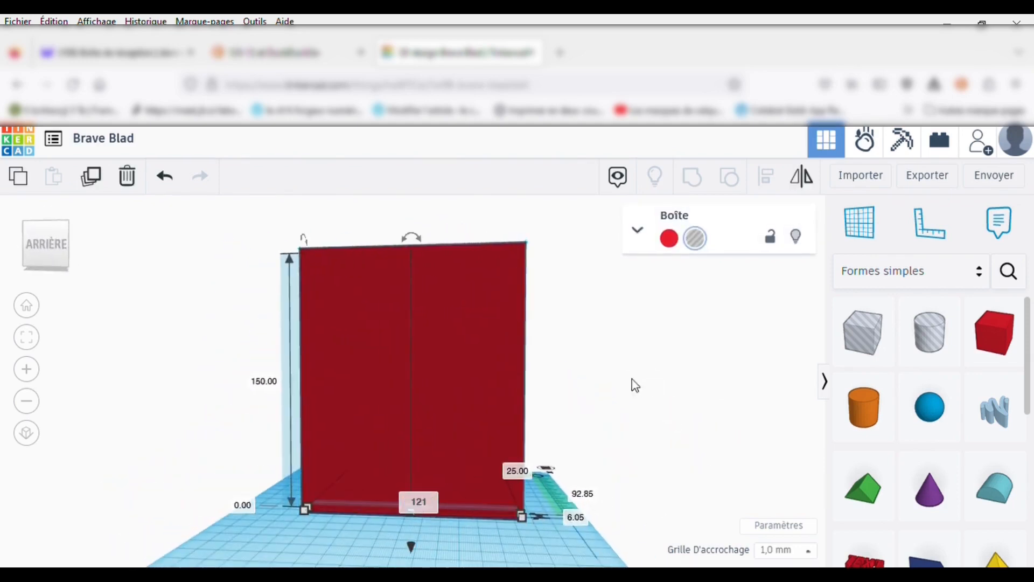
{"action": "right_click_drag", "start_coordinate": [555, 413], "coordinate": [570, 476]}
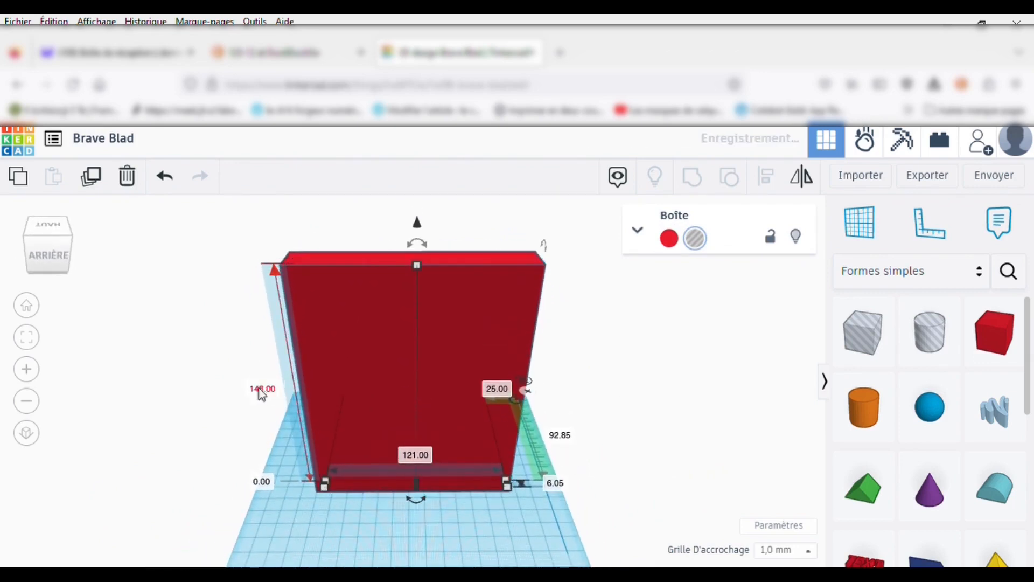
{"action": "key", "text": "ctrl+a"}
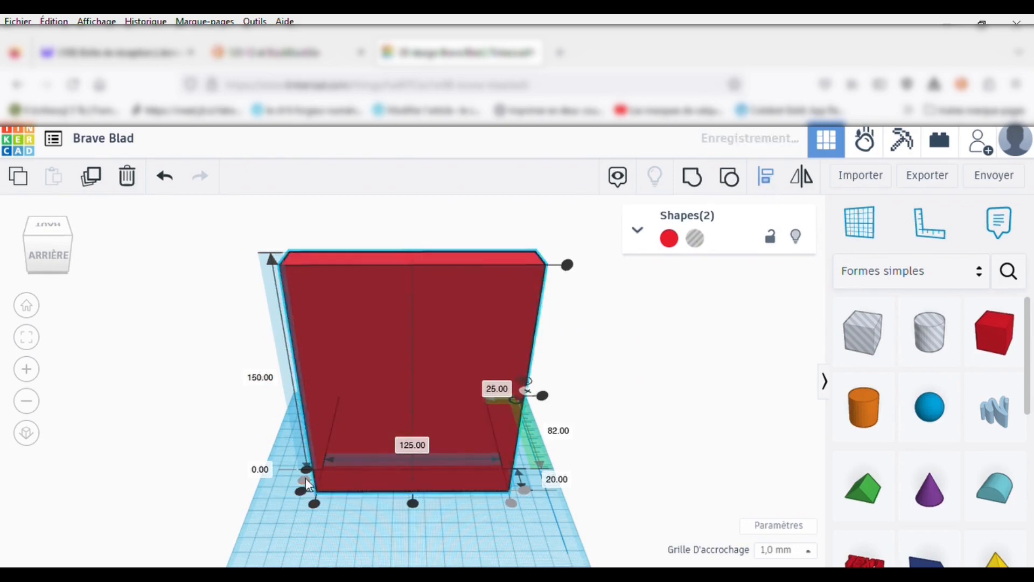
{"action": "left_click", "coordinate": [414, 495]}
{"action": "right_click_drag", "start_coordinate": [638, 394], "coordinate": [735, 192]}
{"action": "left_click", "coordinate": [731, 178]}
Step: Shift the thin hole farther back to 97.97 mm from the ruler origin so it extends past the box's back face
{"action": "right_click_drag", "start_coordinate": [628, 351], "coordinate": [325, 443]}
{"action": "left_click", "coordinate": [440, 375]}
{"action": "key", "text": "Left"}
{"action": "key", "text": "Left"}
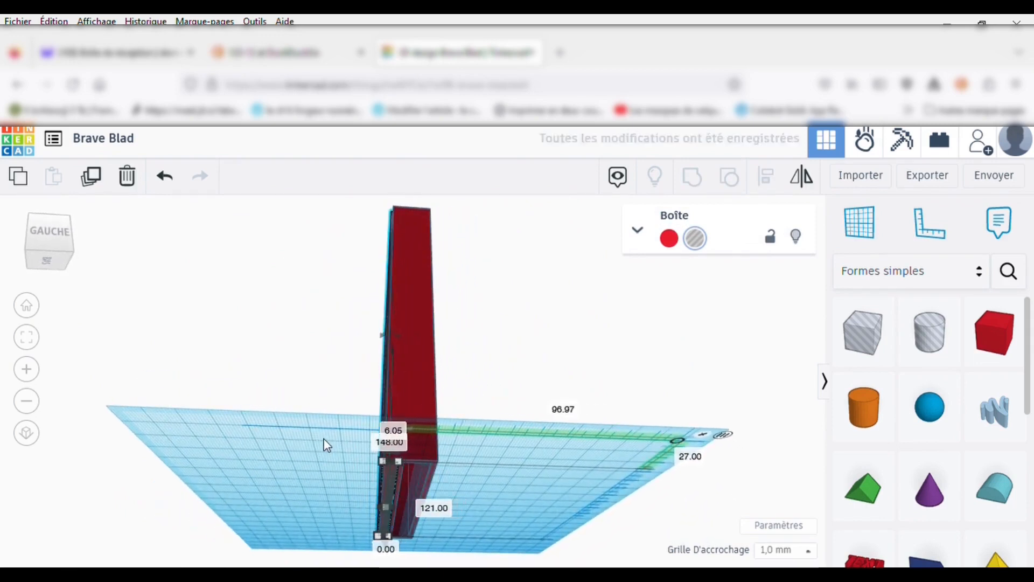
{"action": "key", "text": "Left"}
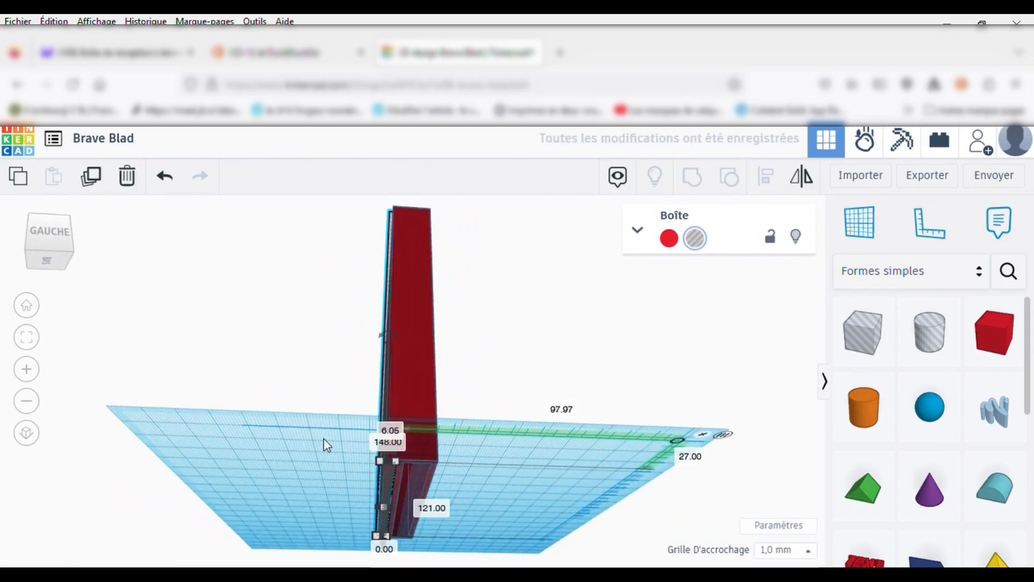
Step: Ungroup the box from its inner hole and set the solid box's thickness to 25 mm
{"action": "right_click_drag", "start_coordinate": [484, 398], "coordinate": [479, 433]}
{"action": "left_click", "coordinate": [420, 410]}
{"action": "left_click", "coordinate": [731, 175]}
{"action": "right_click_drag", "start_coordinate": [517, 363], "coordinate": [525, 395]}
{"action": "left_click", "coordinate": [447, 284]}
{"action": "left_click", "coordinate": [413, 525]}
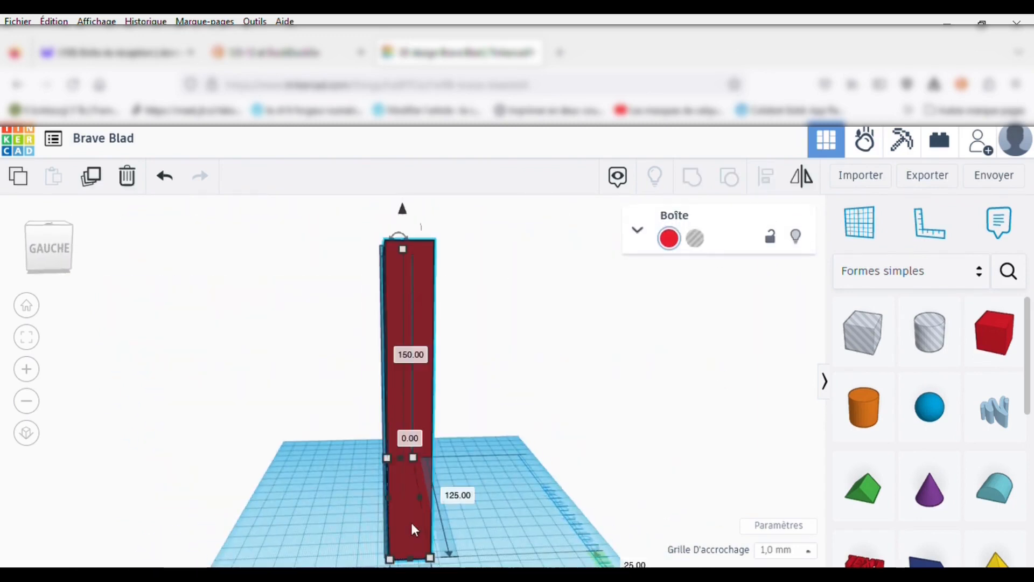
{"action": "left_click", "coordinate": [27, 402]}
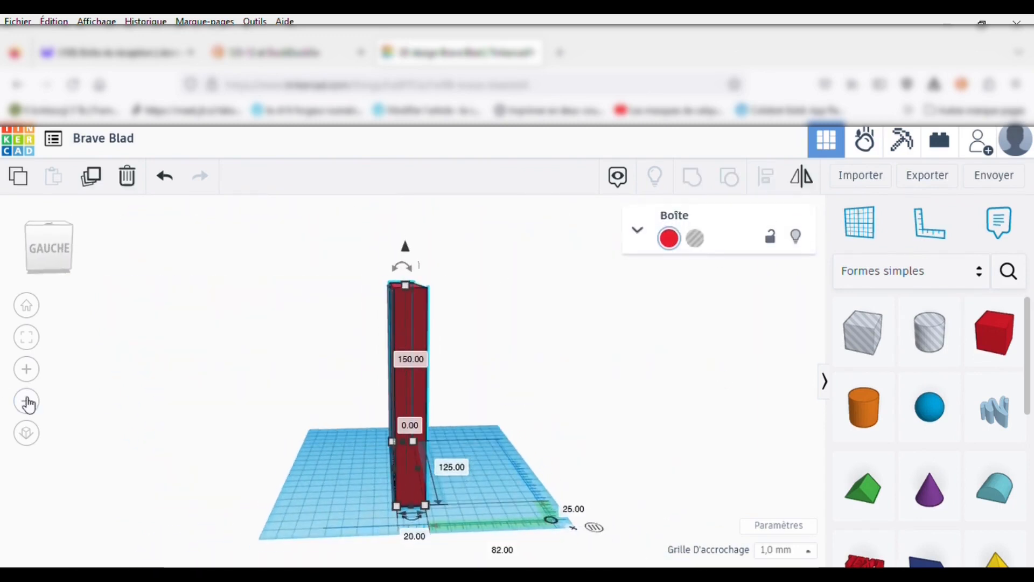
{"action": "left_click", "coordinate": [417, 539]}
Step: Group the solid box with both holes to cut the inner slot and the rear recess
{"action": "left_click_drag", "start_coordinate": [393, 466], "coordinate": [388, 467]}
{"action": "right_click_drag", "start_coordinate": [357, 467], "coordinate": [425, 327]}
{"action": "left_click_drag", "start_coordinate": [479, 410], "coordinate": [510, 411]}
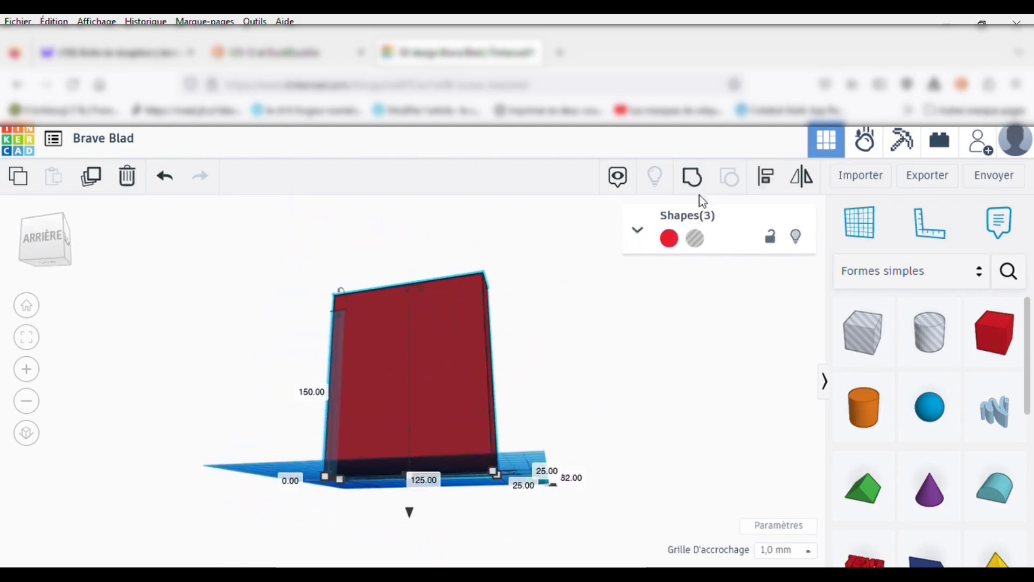
{"action": "left_click", "coordinate": [692, 177]}
Step: Place a new box behind the case, size it 105 mm wide and 149 mm high, and turn it into a hole
{"action": "mouse_move", "coordinate": [600, 322]}
{"action": "right_mouse_down"}
{"action": "mouse_move", "coordinate": [569, 232]}
{"action": "mouse_move", "coordinate": [554, 238]}
{"action": "mouse_move", "coordinate": [600, 342]}
{"action": "right_mouse_up"}
{"action": "left_click_drag", "start_coordinate": [1008, 339], "coordinate": [431, 496]}
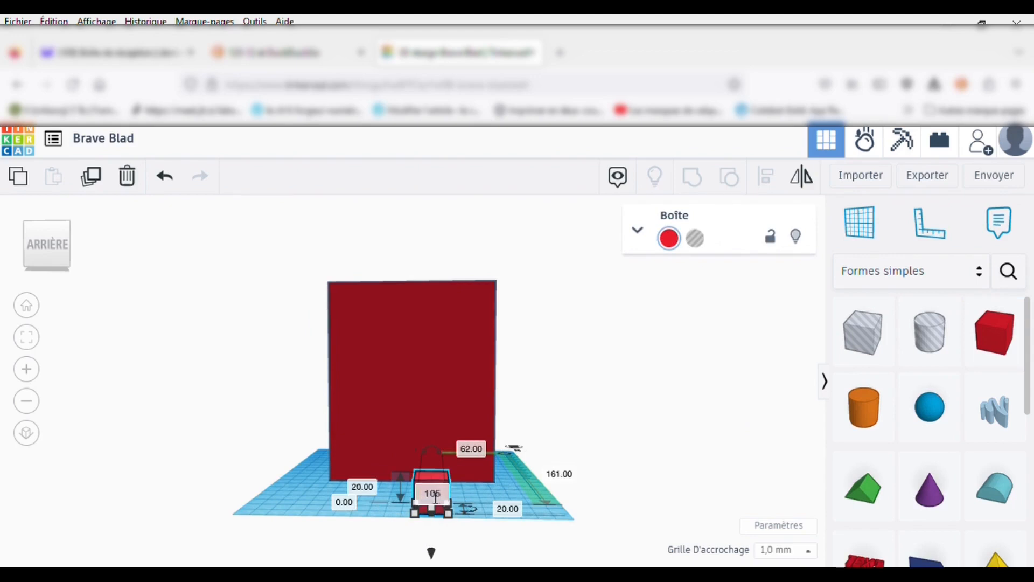
{"action": "key", "text": "Return"}
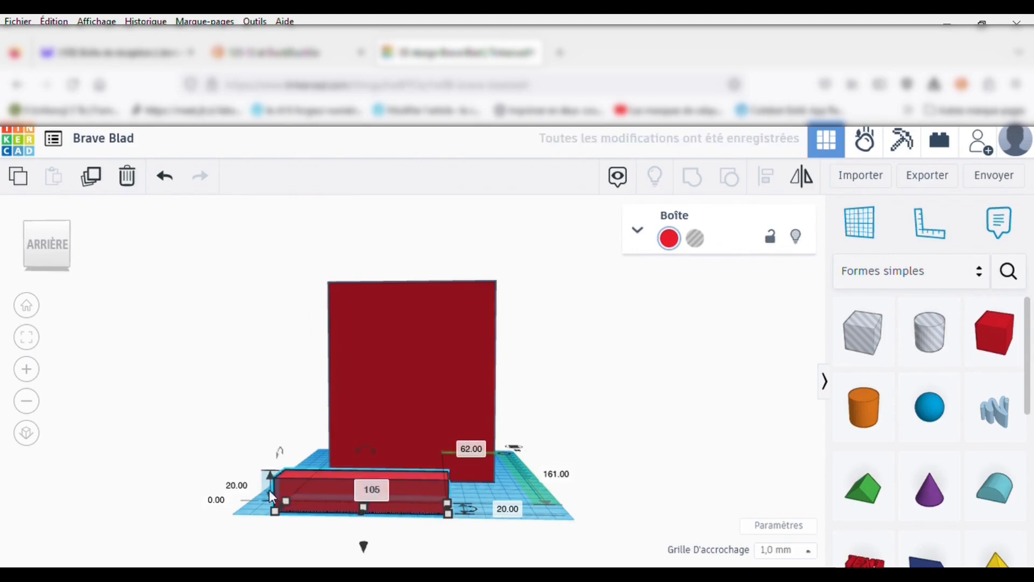
{"action": "left_click", "coordinate": [418, 386]}
{"action": "left_click", "coordinate": [321, 483]}
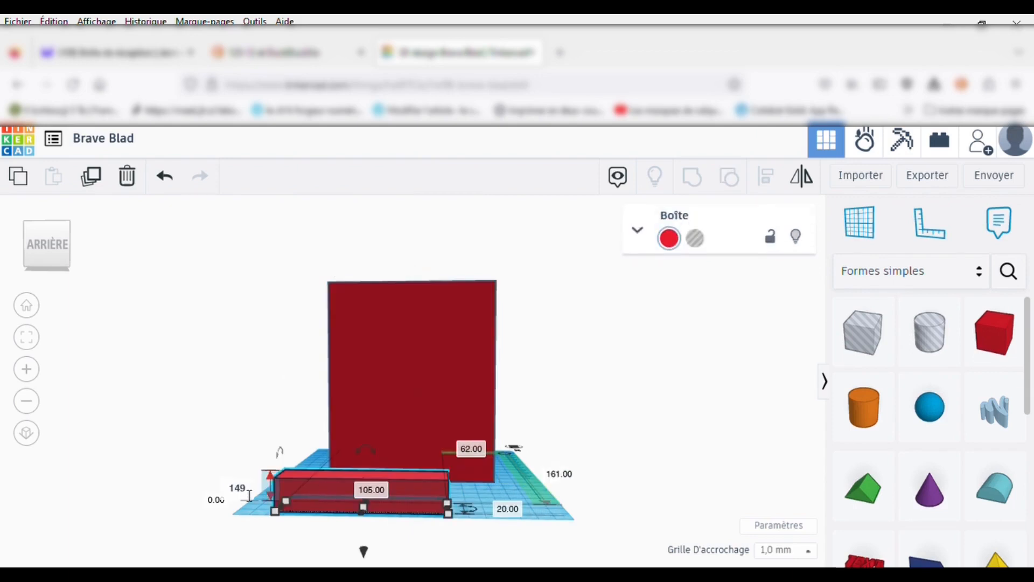
{"action": "key", "text": "Return"}
{"action": "left_click", "coordinate": [695, 238]}
{"action": "right_click_drag", "start_coordinate": [668, 354], "coordinate": [670, 434]}
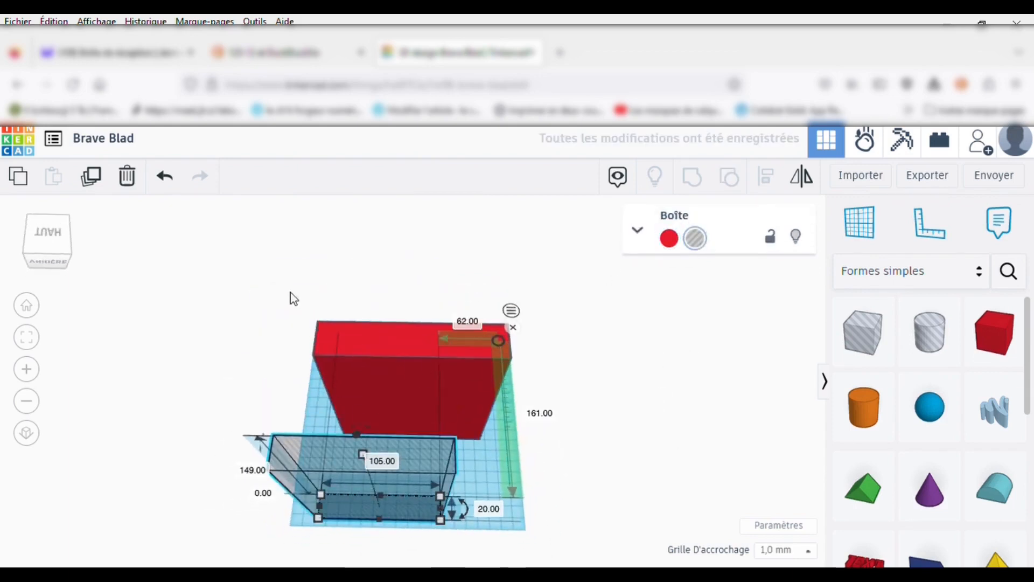
Step: Centre the hole box across the case's width and position it inside the rear face, 124 mm from the ruler origin
{"action": "key", "text": "ctrl+a"}
{"action": "key", "text": "l"}
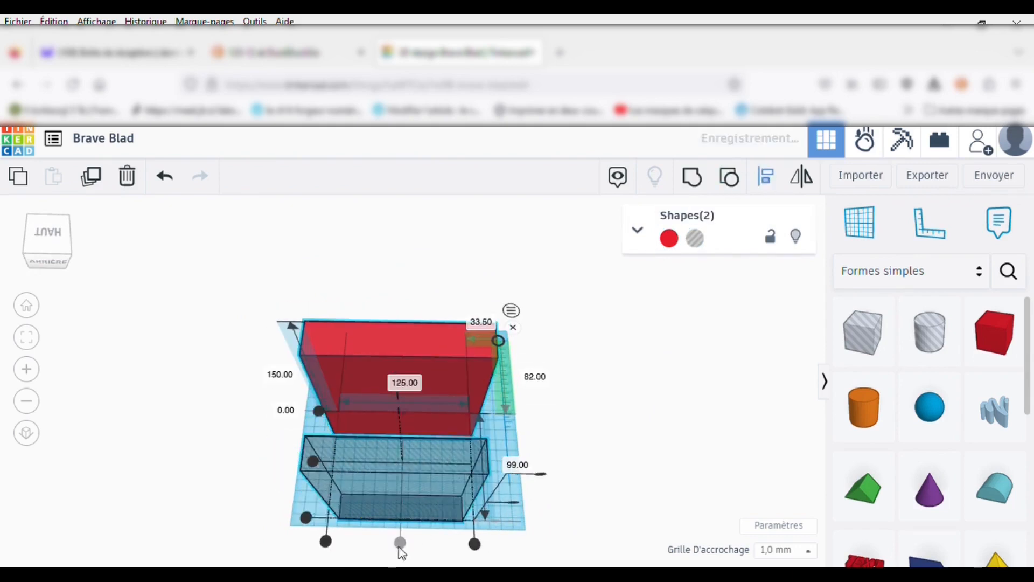
{"action": "left_click", "coordinate": [313, 462]}
{"action": "left_click", "coordinate": [677, 368]}
{"action": "right_click_drag", "start_coordinate": [677, 369], "coordinate": [655, 177]}
{"action": "right_click_drag", "start_coordinate": [667, 225], "coordinate": [658, 438]}
{"action": "left_click", "coordinate": [412, 424]}
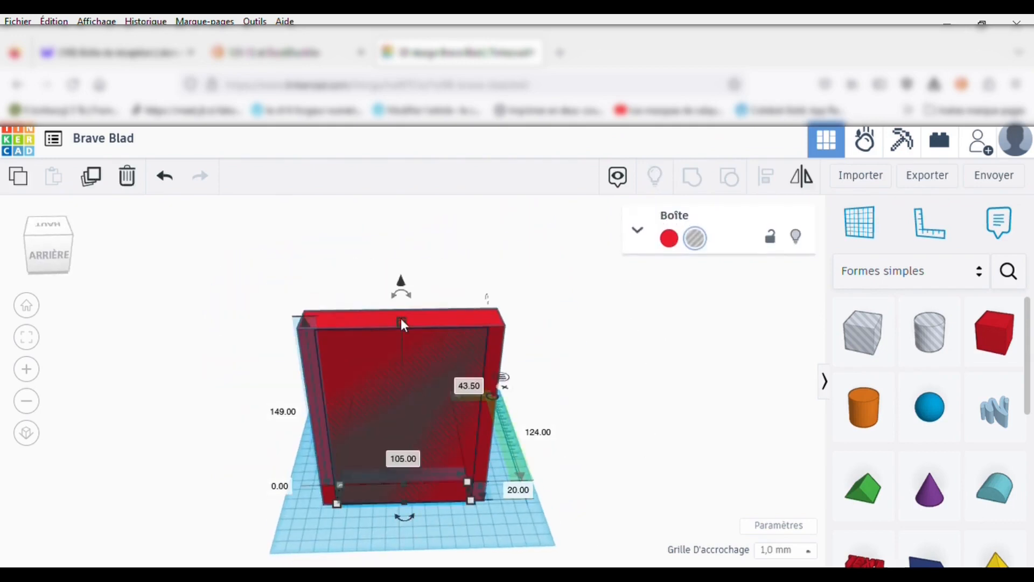
Step: Shorten the hole below the case's upper edge and group it with the case to cut the rear opening
{"action": "left_click", "coordinate": [294, 417]}
{"action": "right_click_drag", "start_coordinate": [642, 351], "coordinate": [453, 215]}
{"action": "left_click", "coordinate": [380, 355], "text": "shift"}
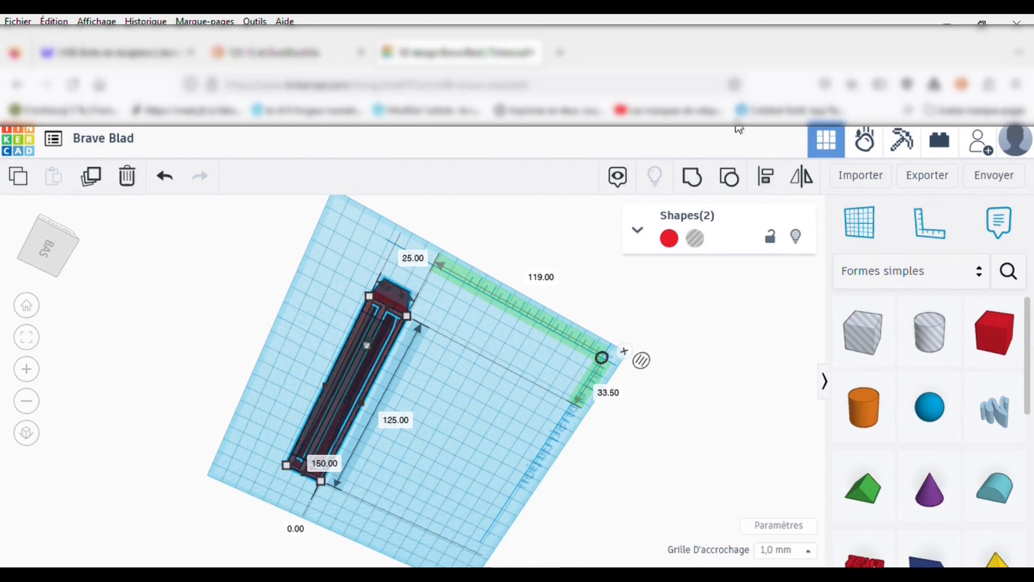
{"action": "left_click", "coordinate": [711, 182]}
{"action": "right_click_drag", "start_coordinate": [453, 303], "coordinate": [534, 370]}
{"action": "left_click", "coordinate": [553, 370]}
{"action": "left_click", "coordinate": [413, 385]}
{"action": "right_click_drag", "start_coordinate": [413, 385], "coordinate": [387, 361]}
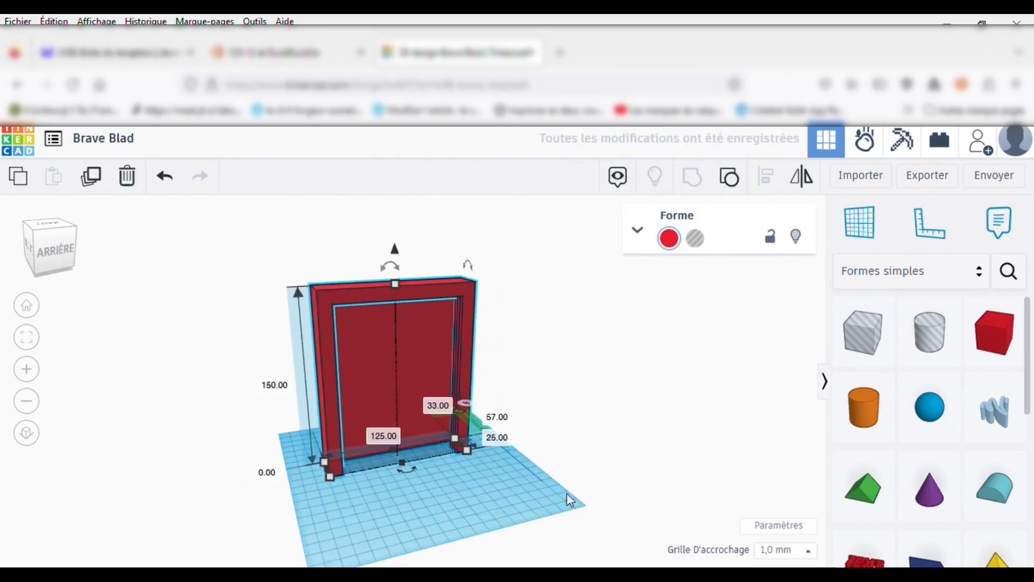
{"action": "left_click", "coordinate": [507, 495]}
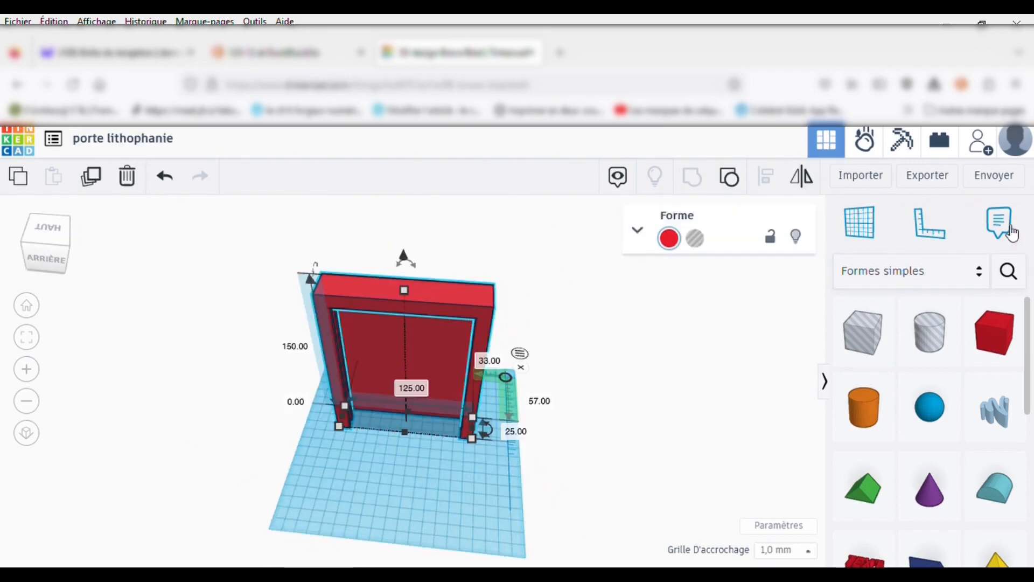
Step: Attach a note reading "support haut" to the upper edge of the case
{"action": "left_click", "coordinate": [1007, 231]}
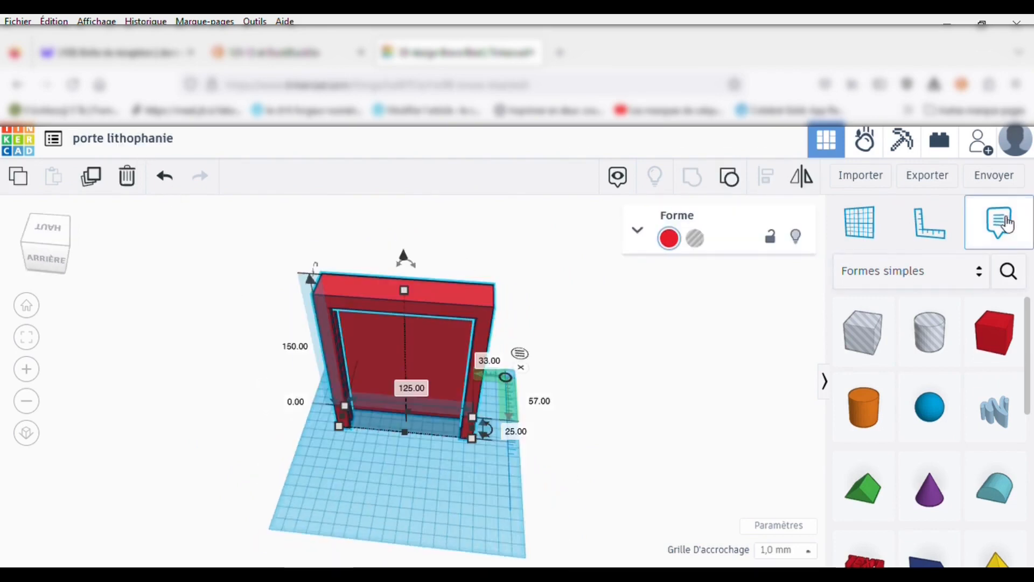
{"action": "left_click", "coordinate": [343, 294]}
{"action": "type", "text": "support"}
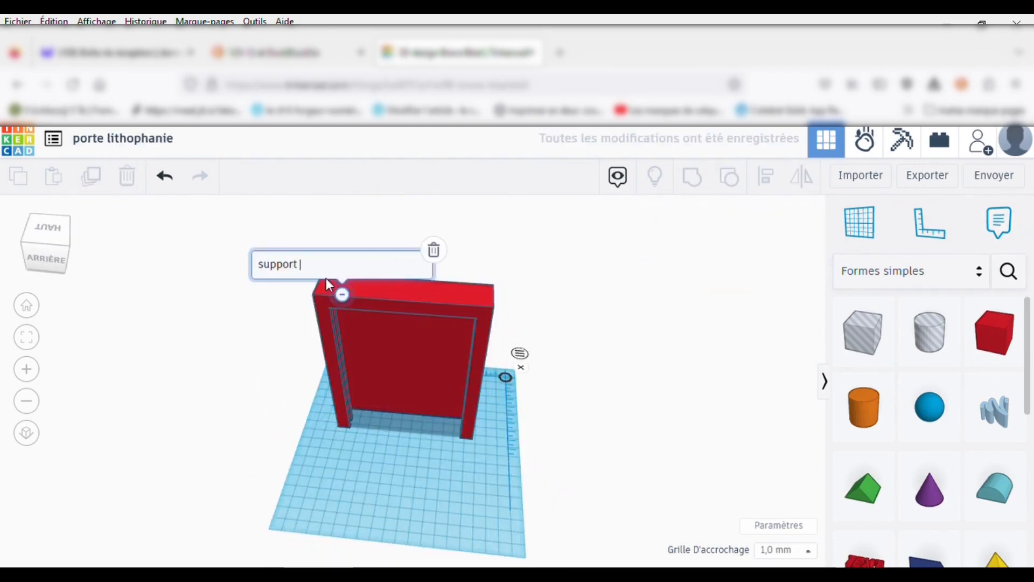
{"action": "type", "text": " haut"}
{"action": "key", "text": "Return"}
{"action": "key", "text": "BackSpace"}
{"action": "left_click", "coordinate": [231, 414]}
Step: Place a solid box on the workplane behind the case and set its length to 150 mm
{"action": "right_click_drag", "start_coordinate": [602, 453], "coordinate": [637, 422]}
{"action": "left_click_drag", "start_coordinate": [998, 342], "coordinate": [402, 521]}
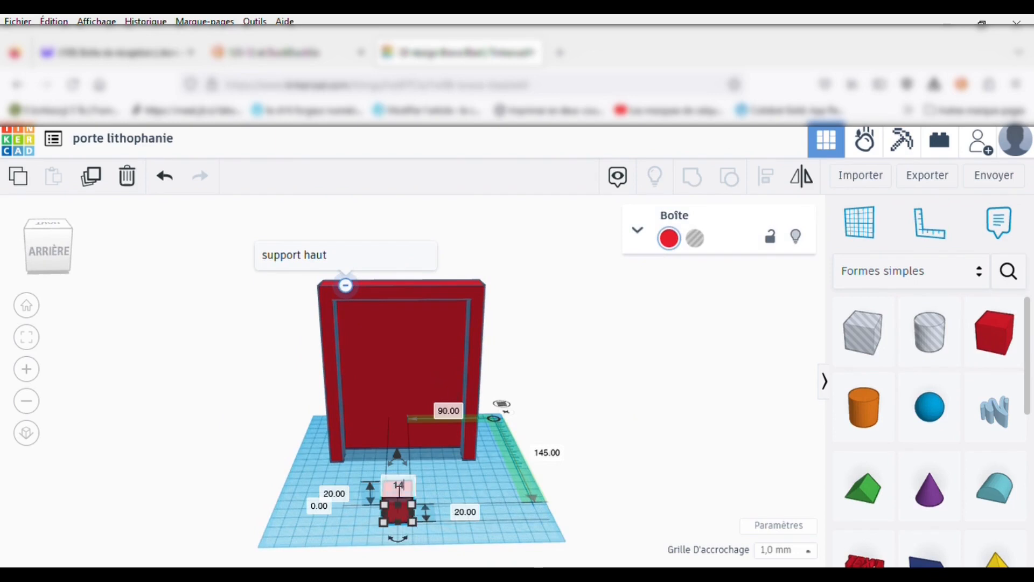
{"action": "left_click_drag", "start_coordinate": [384, 521], "coordinate": [199, 512]}
{"action": "left_click_drag", "start_coordinate": [367, 494], "coordinate": [490, 479]}
{"action": "left_click", "coordinate": [409, 474]}
{"action": "type", "text": "150"}
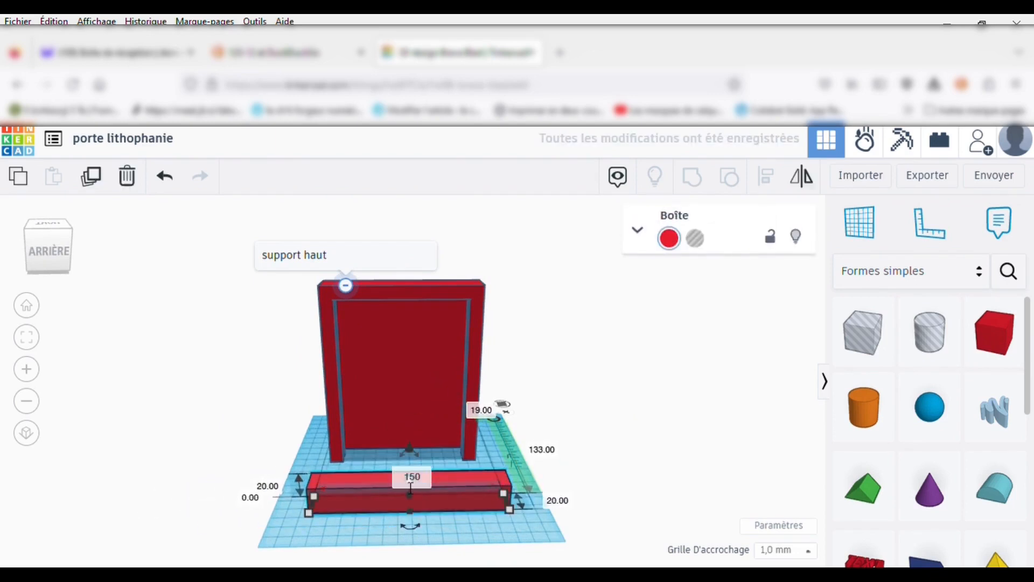
{"action": "key", "text": "Return"}
Step: Round the new box's edges with a radius of 1.72 and reshape it into a wide, flat base
{"action": "left_click", "coordinate": [638, 230]}
{"action": "left_click", "coordinate": [696, 359]}
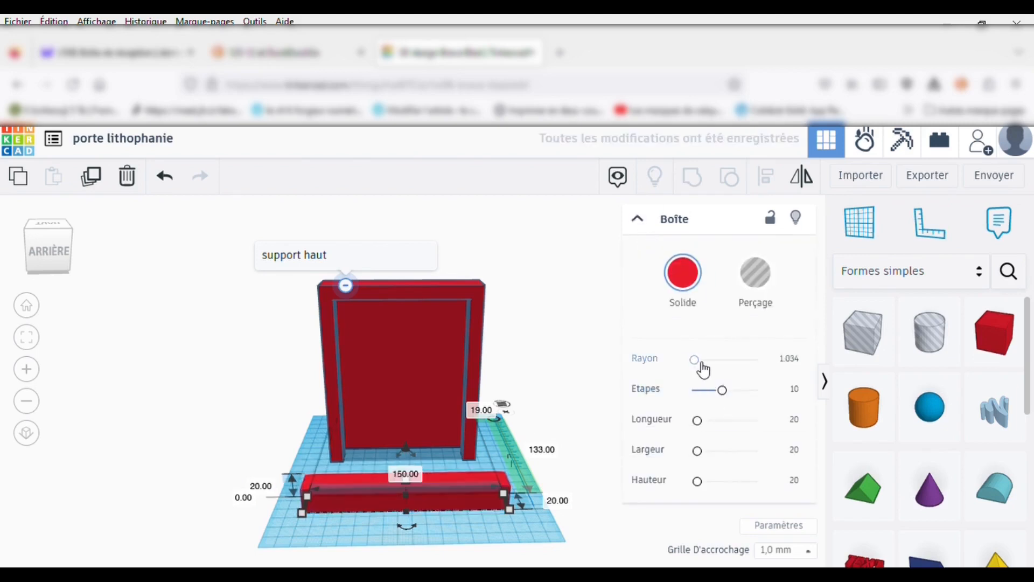
{"action": "left_click", "coordinate": [555, 499]}
{"action": "right_click_drag", "start_coordinate": [554, 498], "coordinate": [359, 473]}
{"action": "left_click", "coordinate": [355, 466]}
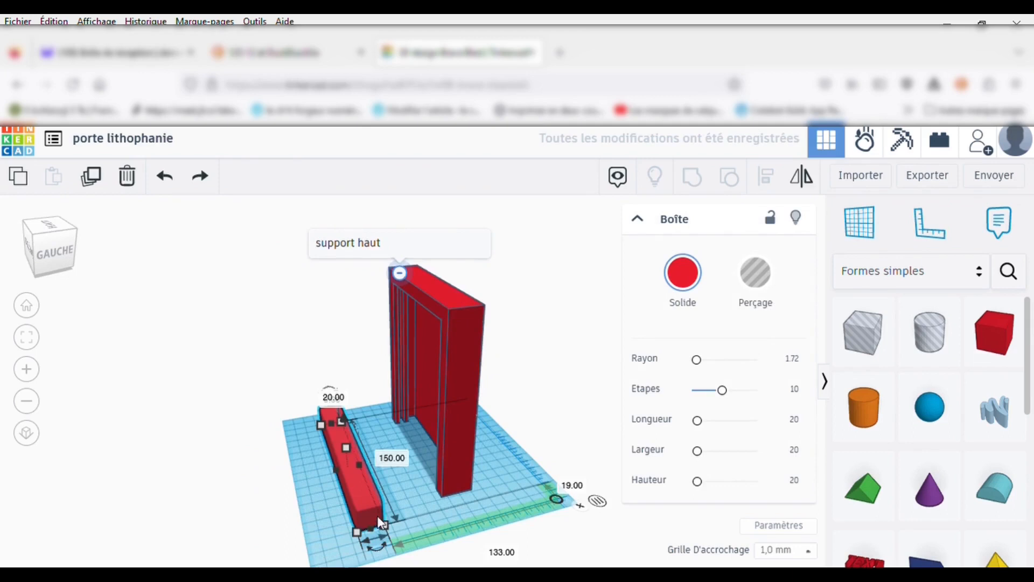
{"action": "left_click", "coordinate": [20, 404]}
{"action": "left_click_drag", "start_coordinate": [380, 444], "coordinate": [370, 461]}
{"action": "right_click_drag", "start_coordinate": [371, 461], "coordinate": [529, 494]}
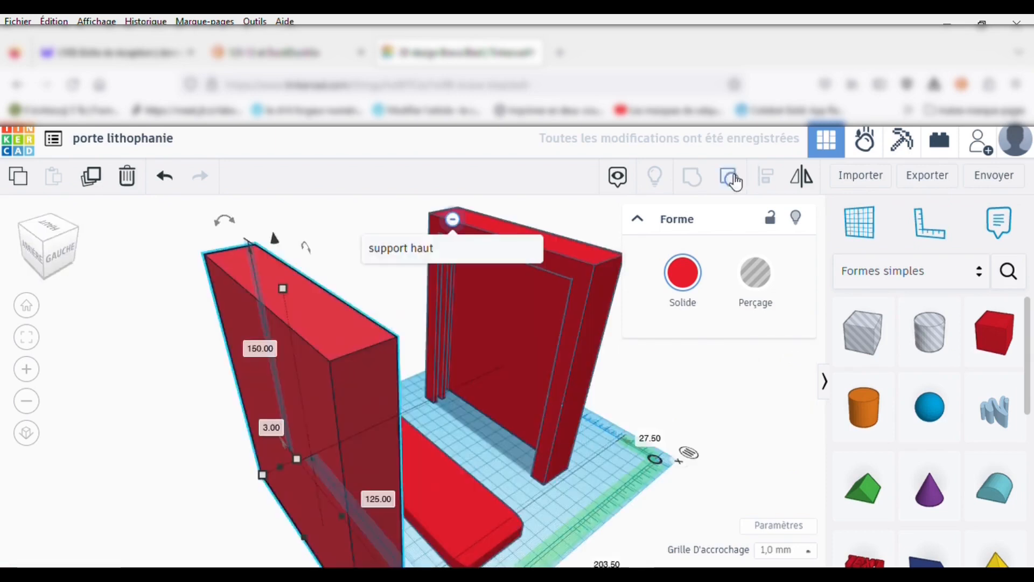
Step: Ungroup the copy of the case beside the base and delete the two holes inside it
{"action": "left_click", "coordinate": [725, 373]}
{"action": "right_click_drag", "start_coordinate": [726, 373], "coordinate": [338, 298]}
{"action": "left_click", "coordinate": [341, 301]}
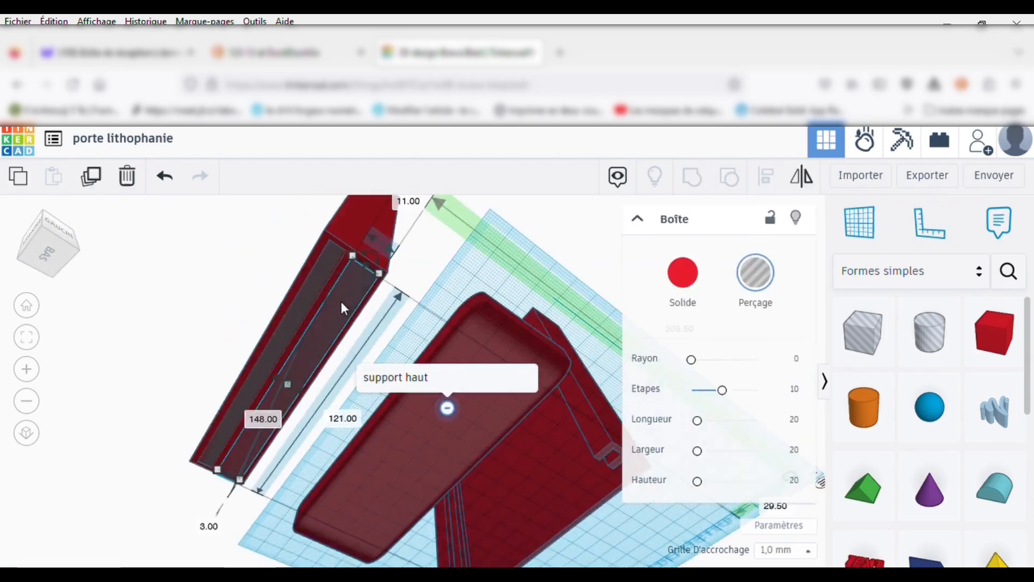
{"action": "key", "text": "Delete"}
{"action": "left_click", "coordinate": [315, 283]}
{"action": "key", "text": "Delete"}
{"action": "left_click", "coordinate": [176, 189]}
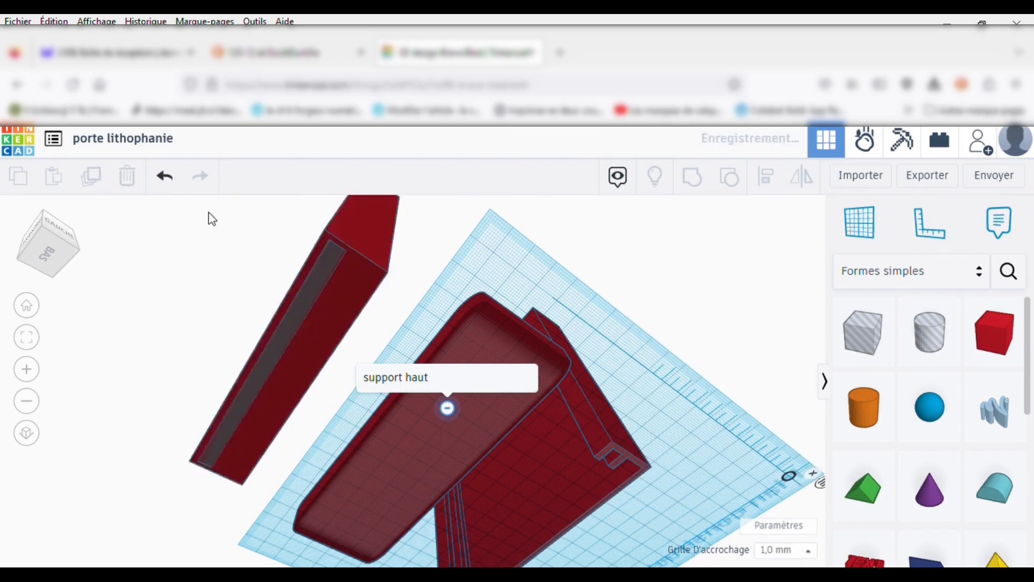
{"action": "left_click", "coordinate": [306, 308]}
{"action": "left_click", "coordinate": [246, 280]}
{"action": "left_click", "coordinate": [303, 290]}
{"action": "key", "text": "Delete"}
Step: Set the remaining solid box's width to 128 mm and turn it into a hole
{"action": "right_click_drag", "start_coordinate": [231, 243], "coordinate": [360, 312]}
{"action": "left_click", "coordinate": [360, 314]}
{"action": "left_click", "coordinate": [34, 403]}
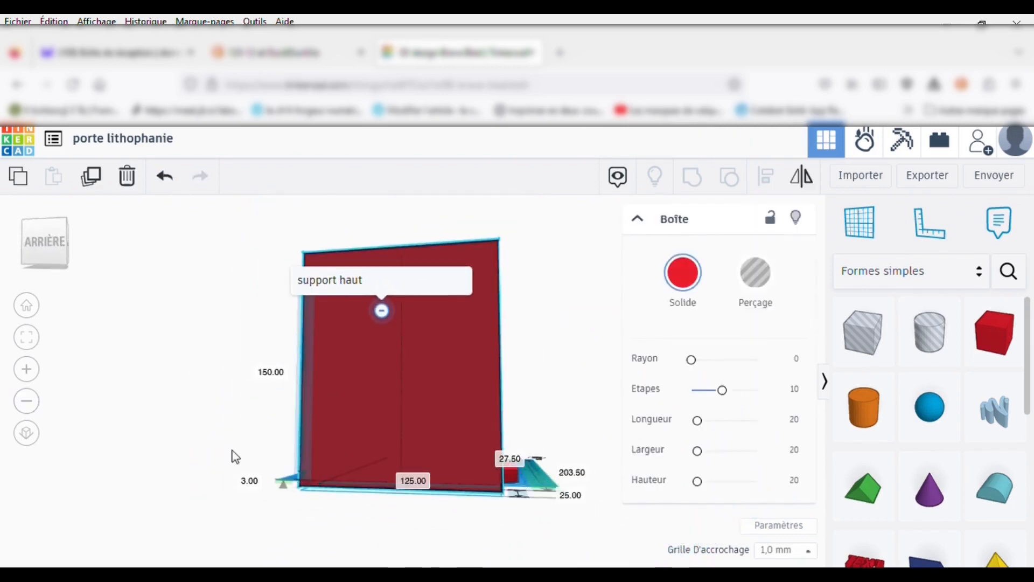
{"action": "right_click_drag", "start_coordinate": [233, 456], "coordinate": [253, 471]}
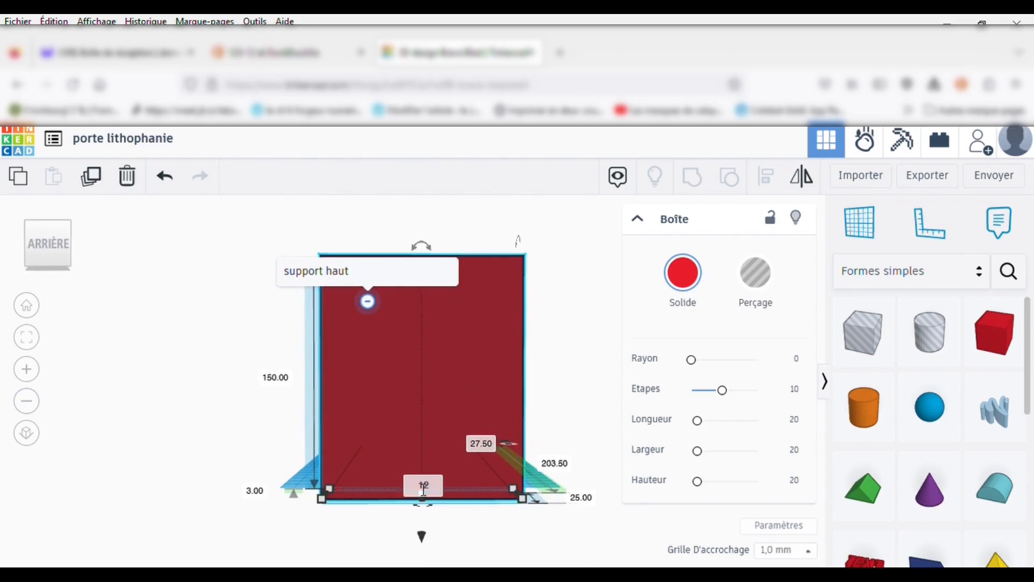
{"action": "mouse_move", "coordinate": [563, 411]}
{"action": "right_mouse_down"}
{"action": "mouse_move", "coordinate": [332, 469]}
{"action": "mouse_move", "coordinate": [441, 536]}
{"action": "right_mouse_up"}
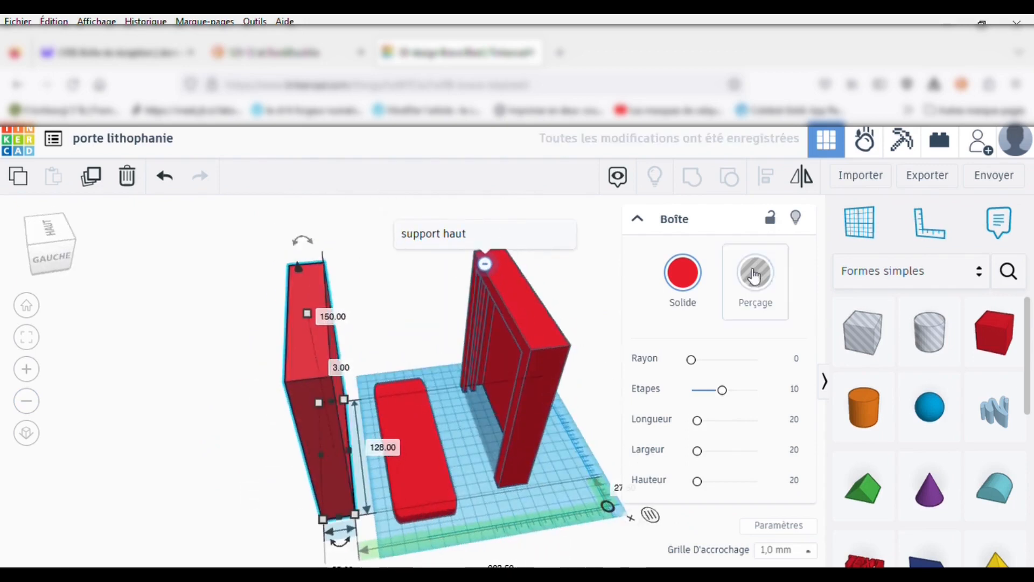
{"action": "key", "text": "h"}
Step: Align the 128 mm hole with the base, centring it along the length and across the width
{"action": "left_click", "coordinate": [420, 474], "text": "shift"}
{"action": "left_click", "coordinate": [766, 175]}
{"action": "left_click", "coordinate": [396, 548]}
{"action": "left_click", "coordinate": [330, 457]}
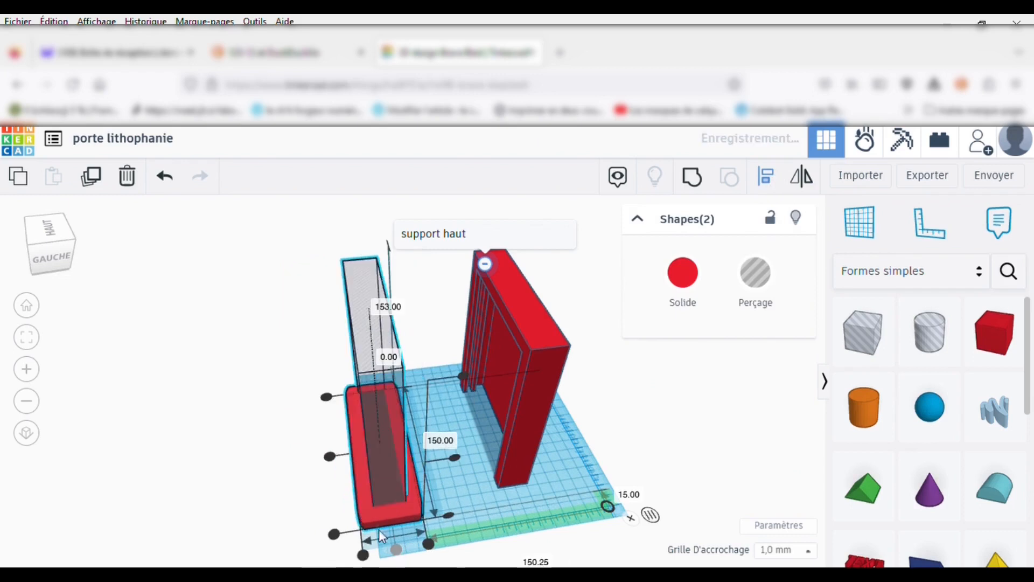
{"action": "left_click", "coordinate": [334, 458]}
Step: Group the hole with the base to cut the rectangular pocket into its upper face
{"action": "right_click_drag", "start_coordinate": [334, 458], "coordinate": [296, 383]}
{"action": "left_click_drag", "start_coordinate": [362, 482], "coordinate": [361, 485]}
{"action": "left_click", "coordinate": [693, 178]}
{"action": "right_click_drag", "start_coordinate": [590, 464], "coordinate": [623, 436]}
{"action": "left_click", "coordinate": [483, 517]}
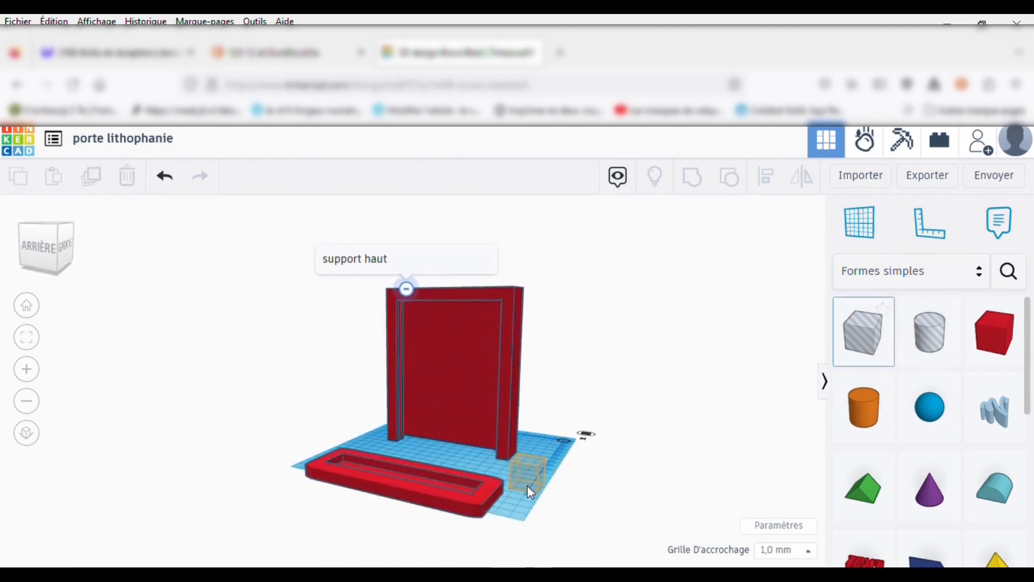
Step: Place a hole box on the workplane beside the case and reduce its thickness to 5 mm
{"action": "left_click_drag", "start_coordinate": [528, 486], "coordinate": [529, 487]}
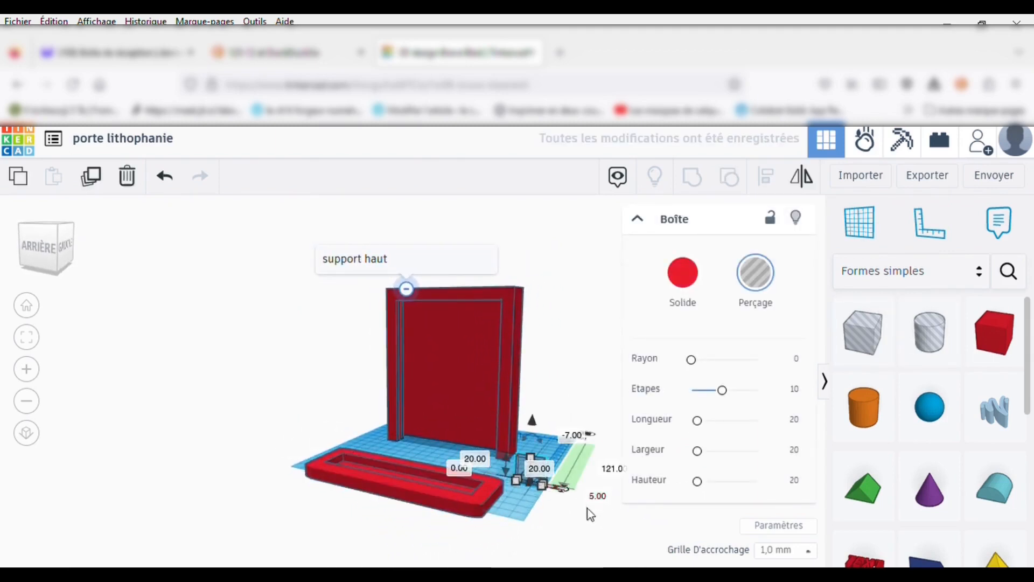
{"action": "right_click_drag", "start_coordinate": [588, 509], "coordinate": [532, 507]}
{"action": "left_click_drag", "start_coordinate": [503, 435], "coordinate": [591, 441]}
Step: Duplicate the thin hole box and shift one of the two away from the other along the workplane
{"action": "left_click", "coordinate": [103, 178]}
{"action": "key", "text": "Left"}
{"action": "key", "text": "Left"}
{"action": "key", "text": "Left"}
{"action": "key", "text": "Left"}
{"action": "key", "text": "Left"}
{"action": "key", "text": "Left"}
{"action": "key", "text": "Left"}
{"action": "key", "text": "Left"}
{"action": "key", "text": "Left"}
{"action": "key", "text": "Left"}
{"action": "key", "text": "Left"}
{"action": "key", "text": "Left"}
{"action": "key", "text": "Left"}
{"action": "key", "text": "Left"}
{"action": "key", "text": "Left"}
{"action": "key", "text": "Left"}
{"action": "key", "text": "Left"}
{"action": "key", "text": "Left"}
{"action": "key", "text": "Left"}
{"action": "key", "text": "Left"}
Step: Select the case with the thin hole nearest to it and align the two, centred across the case's thickness
{"action": "left_click", "coordinate": [547, 457]}
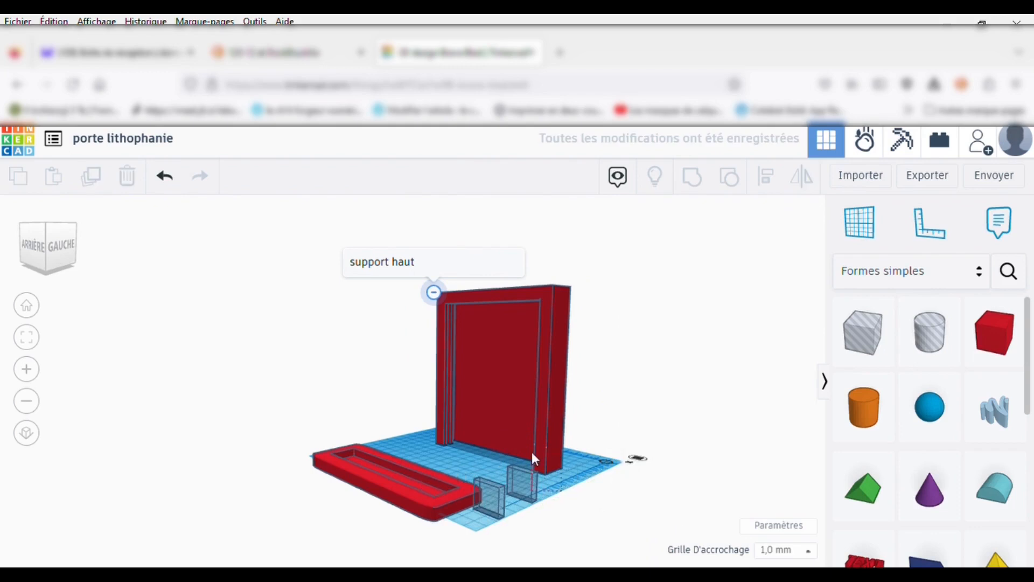
{"action": "left_click", "coordinate": [533, 455]}
{"action": "left_click_drag", "start_coordinate": [593, 494], "coordinate": [586, 501]}
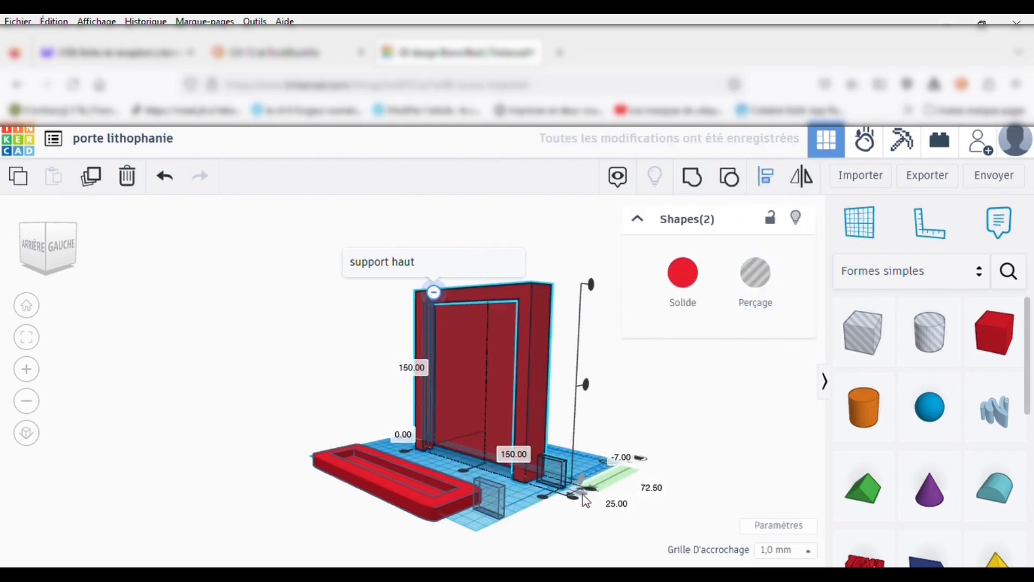
Step: Select the base together with the thin hole beside it and align the two
{"action": "right_click_drag", "start_coordinate": [621, 508], "coordinate": [577, 501]}
{"action": "left_click", "coordinate": [455, 471]}
{"action": "left_click_drag", "start_coordinate": [454, 471], "coordinate": [539, 517]}
{"action": "left_click", "coordinate": [765, 177]}
{"action": "left_click", "coordinate": [561, 499]}
{"action": "right_click_drag", "start_coordinate": [498, 504], "coordinate": [531, 509]}
{"action": "left_click", "coordinate": [558, 485]}
Step: Reselect the base with its thin hole and adjust their alignment in the remaining directions
{"action": "left_click_drag", "start_coordinate": [558, 540], "coordinate": [485, 466]}
{"action": "left_click", "coordinate": [766, 176]}
{"action": "left_click", "coordinate": [415, 515]}
{"action": "right_click_drag", "start_coordinate": [458, 501], "coordinate": [502, 476]}
{"action": "left_click_drag", "start_coordinate": [593, 530], "coordinate": [502, 480]}
{"action": "left_click", "coordinate": [766, 176]}
{"action": "left_click", "coordinate": [516, 527]}
{"action": "right_click_drag", "start_coordinate": [668, 511], "coordinate": [621, 515]}
{"action": "left_click", "coordinate": [622, 515]}
Step: Group the thin hole with the base to cut a narrow channel from the pocket through the base's end
{"action": "right_click_drag", "start_coordinate": [506, 522], "coordinate": [538, 487]}
{"action": "left_click", "coordinate": [539, 487]}
{"action": "scroll", "coordinate": [379, 503], "scroll_direction": "up", "scroll_amount": 6}
{"action": "right_click_drag", "start_coordinate": [456, 462], "coordinate": [38, 487]}
{"action": "scroll", "coordinate": [381, 427], "scroll_direction": "down", "scroll_amount": 3}
{"action": "scroll", "coordinate": [403, 405], "scroll_direction": "down", "scroll_amount": 5}
{"action": "right_click_drag", "start_coordinate": [403, 405], "coordinate": [431, 377]}
{"action": "left_click", "coordinate": [431, 377], "text": "shift"}
{"action": "left_click", "coordinate": [692, 183]}
Step: Nudge the remaining thin hole into the lower side of the case and group them to cut a small opening
{"action": "scroll", "coordinate": [345, 431], "scroll_direction": "down", "scroll_amount": 3}
{"action": "left_click", "coordinate": [312, 489]}
{"action": "left_click_drag", "start_coordinate": [298, 492], "coordinate": [295, 495]}
{"action": "right_click_drag", "start_coordinate": [188, 506], "coordinate": [762, 504]}
{"action": "left_click_drag", "start_coordinate": [569, 423], "coordinate": [578, 427]}
{"action": "right_click_drag", "start_coordinate": [561, 360], "coordinate": [161, 356]}
{"action": "left_click_drag", "start_coordinate": [97, 383], "coordinate": [291, 485]}
{"action": "key", "text": "ctrl+g"}
Step: Move the case along the workplane away from the base to leave a wider gap
{"action": "right_click_drag", "start_coordinate": [183, 528], "coordinate": [221, 497]}
{"action": "key", "text": "Up"}
{"action": "key", "text": "Up"}
{"action": "key", "text": "Up"}
{"action": "key", "text": "Up"}
{"action": "key", "text": "Up"}
{"action": "key", "text": "Up"}
{"action": "key", "text": "Up"}
{"action": "key", "text": "Up"}
{"action": "key", "text": "Up"}
{"action": "key", "text": "Up"}
{"action": "key", "text": "Up"}
{"action": "key", "text": "Up"}
{"action": "key", "text": "Up"}
{"action": "key", "text": "Up"}
{"action": "key", "text": "Up"}
{"action": "key", "text": "Up"}
{"action": "key", "text": "Up"}
{"action": "key", "text": "Up"}
{"action": "key", "text": "Up"}
{"action": "key", "text": "Up"}
{"action": "key", "text": "Up"}
{"action": "key", "text": "Up"}
{"action": "key", "text": "Up"}
{"action": "key", "text": "Up"}
{"action": "key", "text": "Up"}
{"action": "key", "text": "Up"}
{"action": "key", "text": "Up"}
{"action": "key", "text": "Up"}
{"action": "key", "text": "Up"}
{"action": "key", "text": "Up"}
{"action": "key", "text": "Up"}
{"action": "key", "text": "Up"}
{"action": "key", "text": "Up"}
{"action": "key", "text": "Up"}
{"action": "key", "text": "Up"}
{"action": "key", "text": "Up"}
{"action": "key", "text": "Up"}
{"action": "key", "text": "Up"}
Step: Place a hole box on the workplane beside the base's outer long side and set its length to 100 mm
{"action": "left_click_drag", "start_coordinate": [862, 332], "coordinate": [156, 426]}
{"action": "right_click_drag", "start_coordinate": [194, 466], "coordinate": [323, 526]}
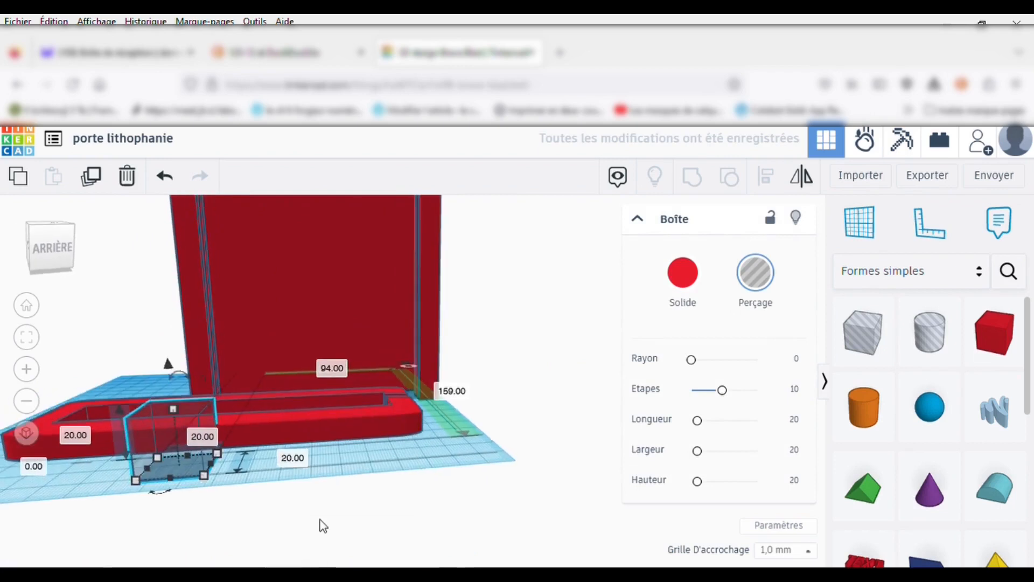
{"action": "right_click_drag", "start_coordinate": [119, 457], "coordinate": [150, 512]}
{"action": "left_click", "coordinate": [217, 500]}
{"action": "type", "text": "100"}
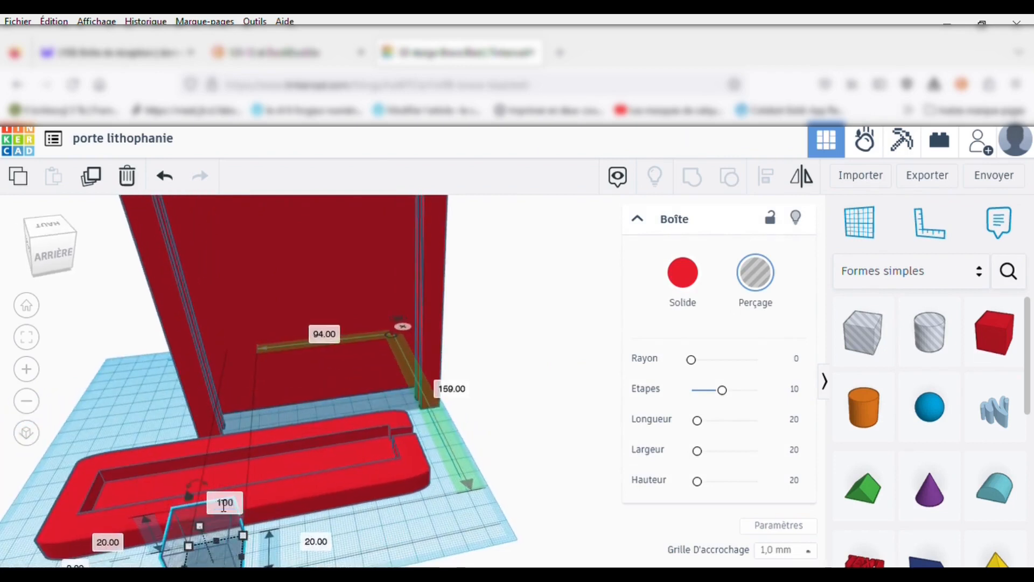
{"action": "key", "text": "Return"}
Step: Add the base to the selection and centre the 100 mm hole box along the base's length
{"action": "left_click", "coordinate": [352, 489], "text": "shift"}
{"action": "scroll", "coordinate": [161, 320], "scroll_direction": "down", "scroll_amount": 5}
{"action": "left_click", "coordinate": [335, 478]}
{"action": "right_click_drag", "start_coordinate": [425, 495], "coordinate": [467, 497]}
{"action": "left_click", "coordinate": [467, 497]}
Step: Move the hole box along the workplane until it overlaps the base's outer long edge
{"action": "left_click", "coordinate": [347, 471]}
{"action": "key", "text": "Up"}
{"action": "key", "text": "Up"}
{"action": "key", "text": "Up"}
{"action": "key", "text": "Up"}
{"action": "key", "text": "Up"}
{"action": "key", "text": "Up"}
{"action": "key", "text": "Up"}
{"action": "key", "text": "Up"}
{"action": "key", "text": "Up"}
{"action": "key", "text": "Up"}
{"action": "key", "text": "Up"}
{"action": "key", "text": "Up"}
{"action": "key", "text": "Up"}
{"action": "key", "text": "Up"}
{"action": "key", "text": "Up"}
{"action": "key", "text": "Up"}
{"action": "key", "text": "Up"}
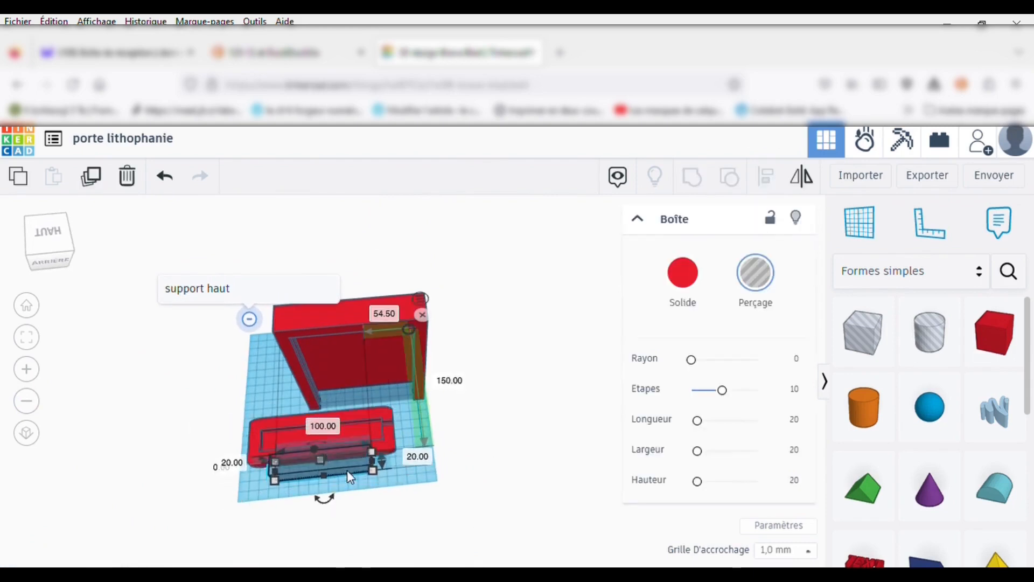
Step: Group the hole box with the base to cut a 100 mm long recess into its outer long side
{"action": "left_click", "coordinate": [202, 450]}
{"action": "left_click", "coordinate": [28, 339]}
{"action": "right_click_drag", "start_coordinate": [162, 390], "coordinate": [449, 400]}
{"action": "left_click", "coordinate": [455, 450]}
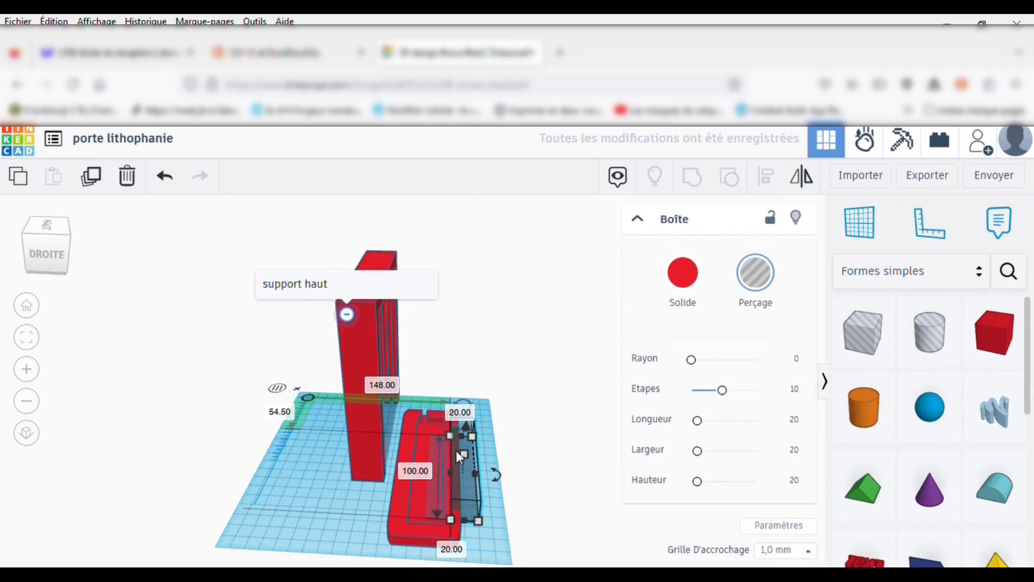
{"action": "left_click_drag", "start_coordinate": [519, 527], "coordinate": [379, 402]}
{"action": "left_click", "coordinate": [693, 177]}
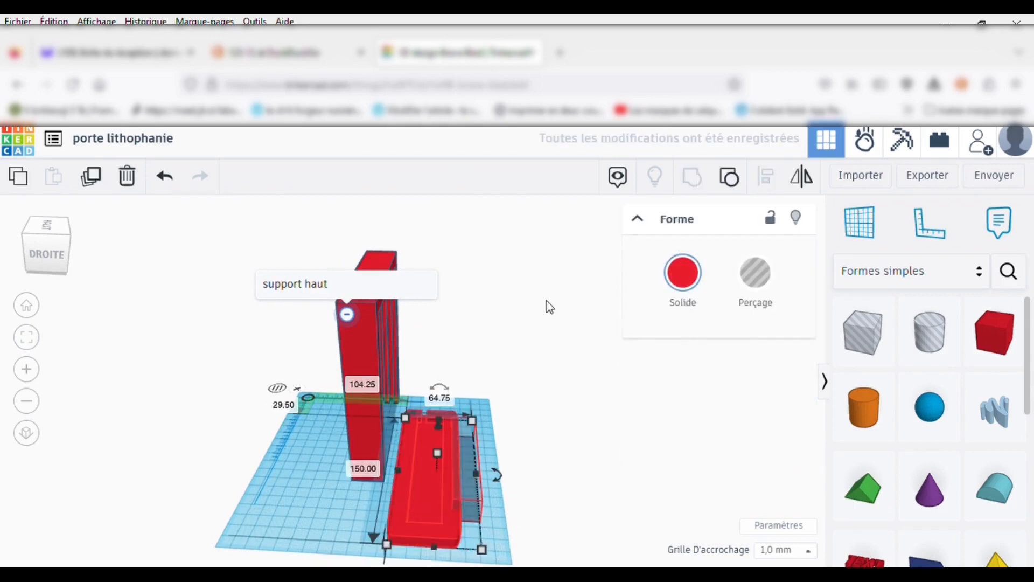
Step: Place a solid box between the base and the case, sized 80 mm long, 35 mm wide and 3 mm high
{"action": "right_click_drag", "start_coordinate": [477, 441], "coordinate": [221, 531]}
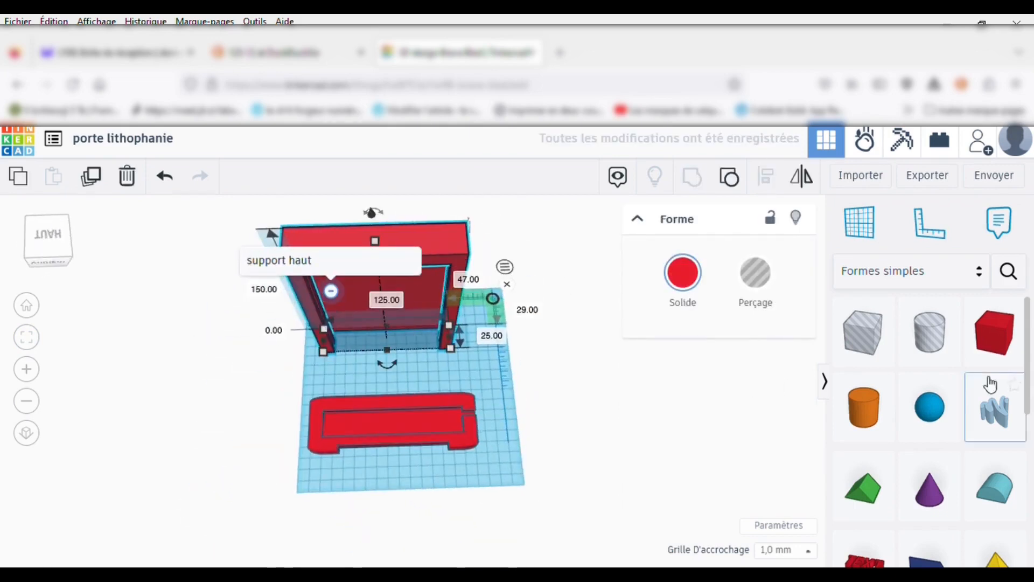
{"action": "left_click_drag", "start_coordinate": [995, 334], "coordinate": [551, 418]}
{"action": "left_click", "coordinate": [447, 380]}
{"action": "type", "text": "f"}
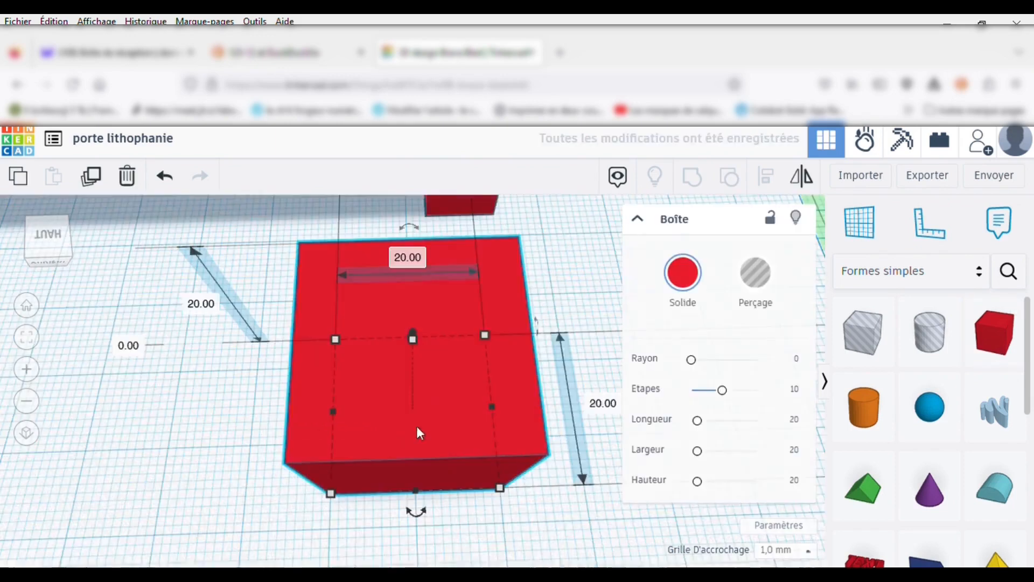
{"action": "type", "text": "35"}
{"action": "key", "text": "Return"}
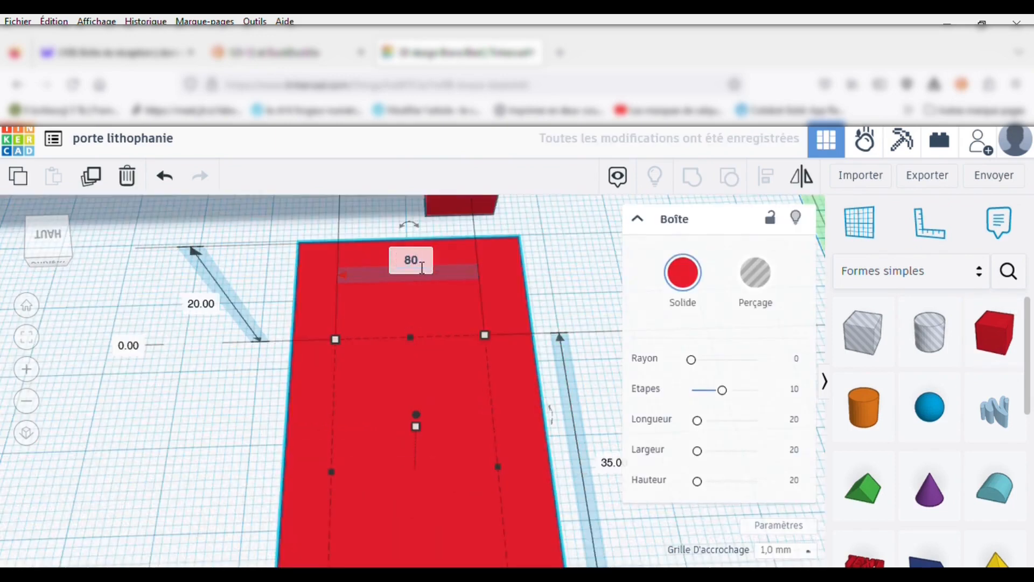
{"action": "left_click", "coordinate": [195, 307]}
{"action": "type", "text": "3"}
{"action": "key", "text": "Return"}
Step: Position the flat box and the base so they overlap slightly along the base's inner long side
{"action": "right_click_drag", "start_coordinate": [575, 287], "coordinate": [520, 248]}
{"action": "left_click", "coordinate": [21, 403]}
{"action": "right_click_drag", "start_coordinate": [439, 377], "coordinate": [325, 438]}
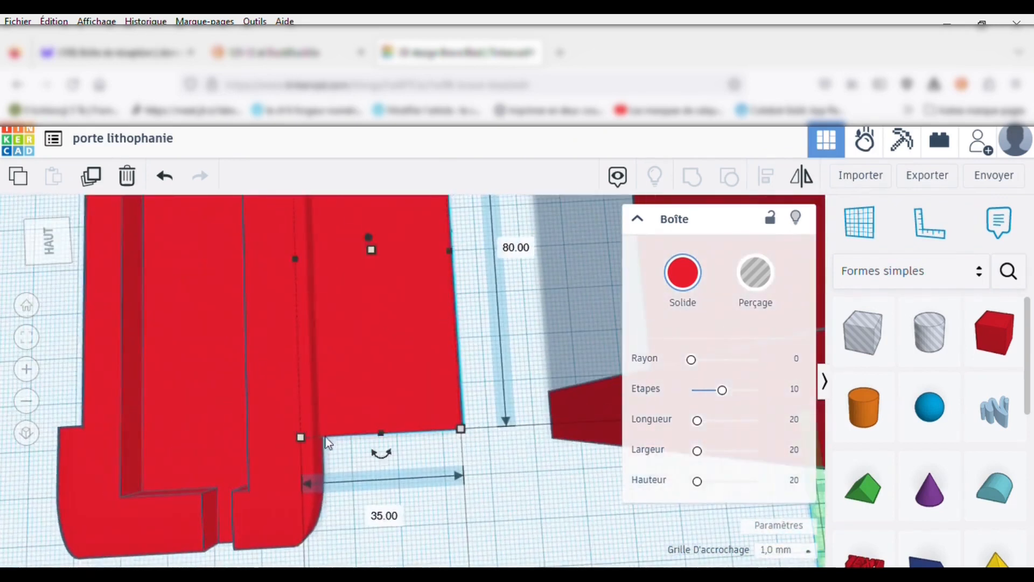
{"action": "left_click", "coordinate": [299, 424]}
{"action": "key", "text": "Left"}
{"action": "key", "text": "Left"}
{"action": "key", "text": "Left"}
{"action": "key", "text": "Left"}
{"action": "key", "text": "Left"}
{"action": "key", "text": "Left"}
{"action": "key", "text": "Left"}
{"action": "key", "text": "Right"}
{"action": "key", "text": "Right"}
{"action": "key", "text": "Right"}
{"action": "right_click_drag", "start_coordinate": [491, 529], "coordinate": [474, 437]}
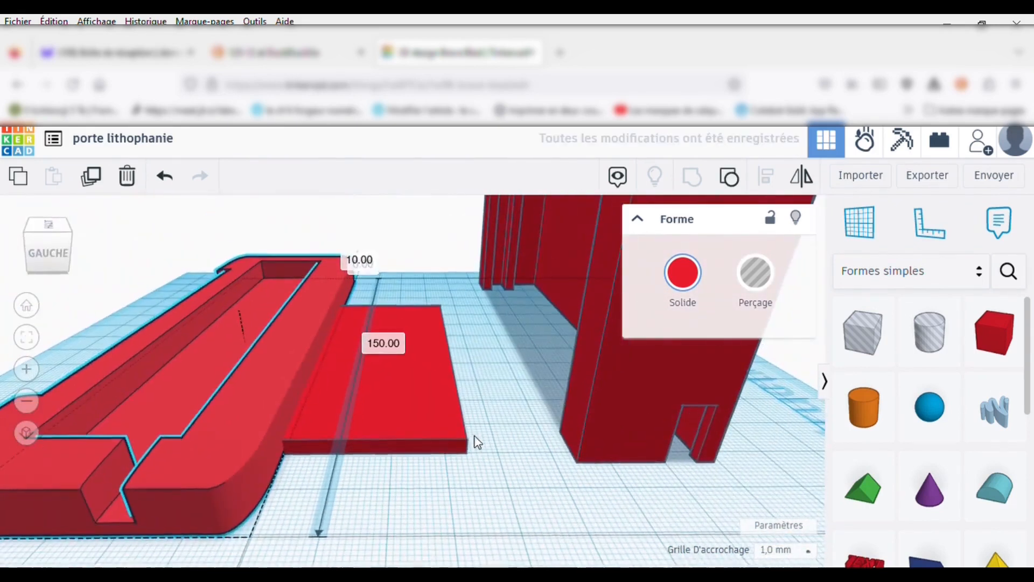
Step: Reduce the flat box's height to 2 mm and centre it along the base's length
{"action": "left_click", "coordinate": [338, 353]}
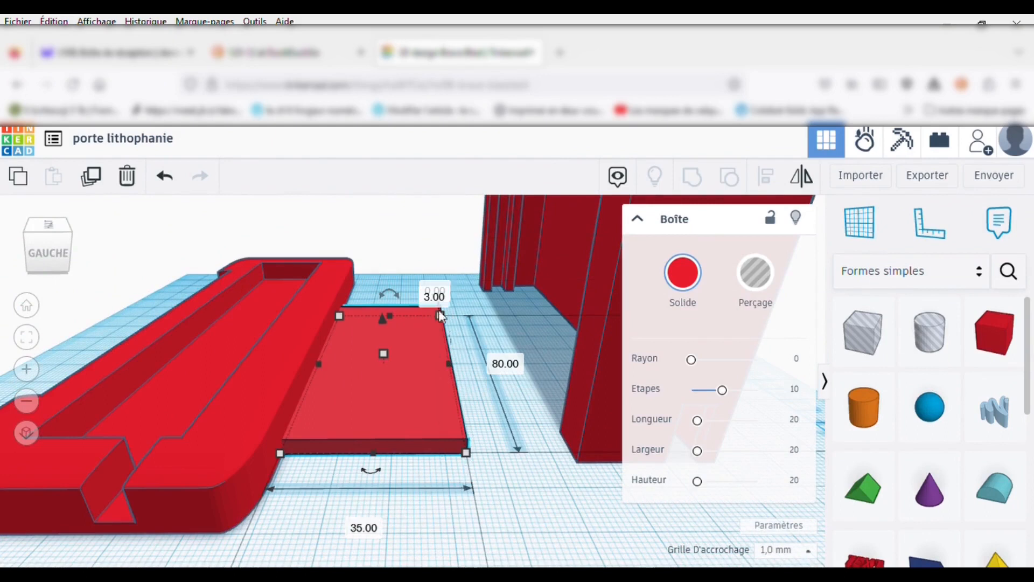
{"action": "key", "text": "Return"}
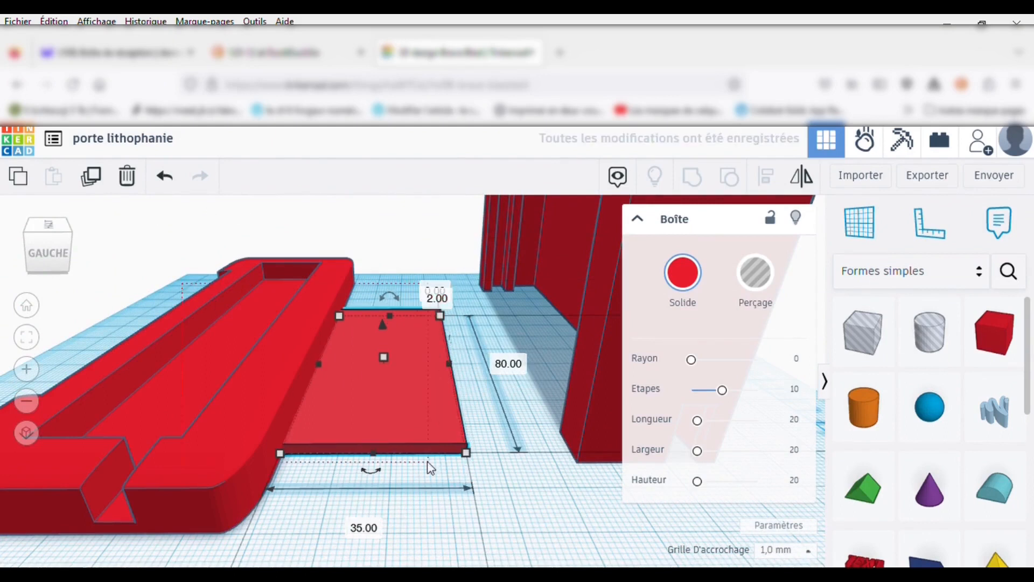
{"action": "left_click", "coordinate": [264, 360], "text": "shift"}
{"action": "left_click", "coordinate": [768, 179]}
{"action": "right_click_drag", "start_coordinate": [407, 385], "coordinate": [480, 396]}
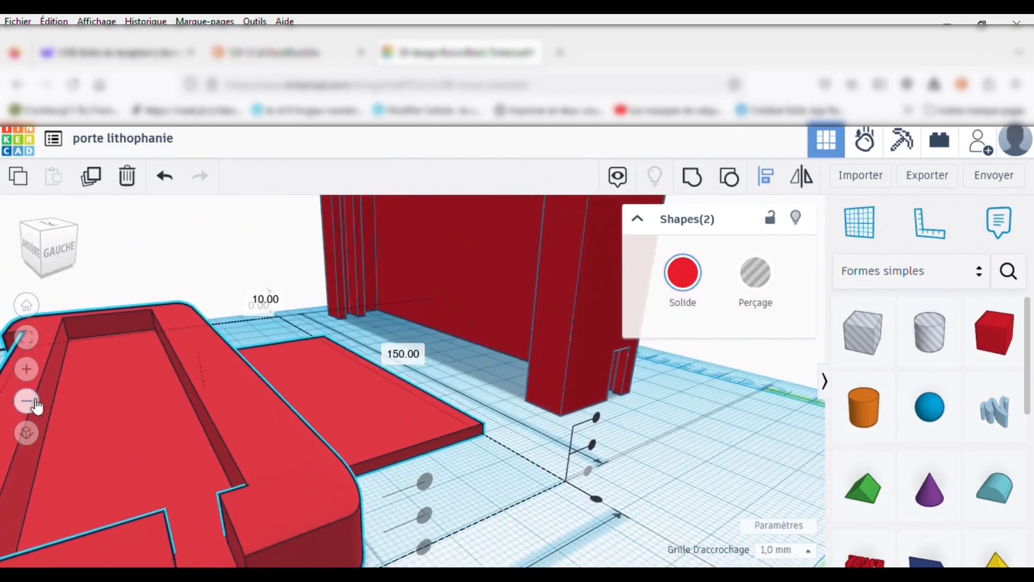
{"action": "scroll", "coordinate": [295, 378], "scroll_direction": "down", "scroll_amount": 5}
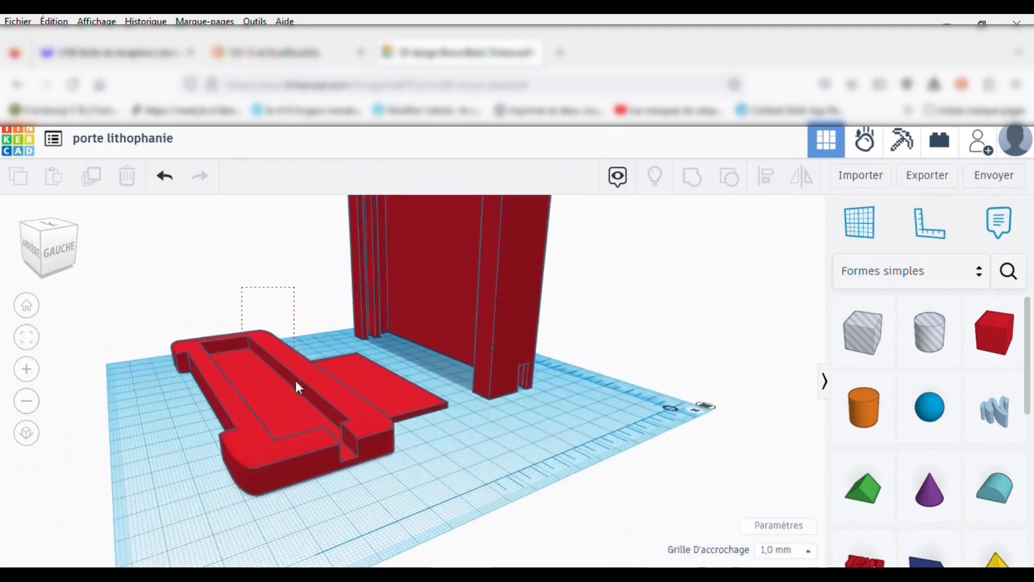
{"action": "left_click", "coordinate": [168, 415]}
{"action": "right_click_drag", "start_coordinate": [175, 423], "coordinate": [286, 415]}
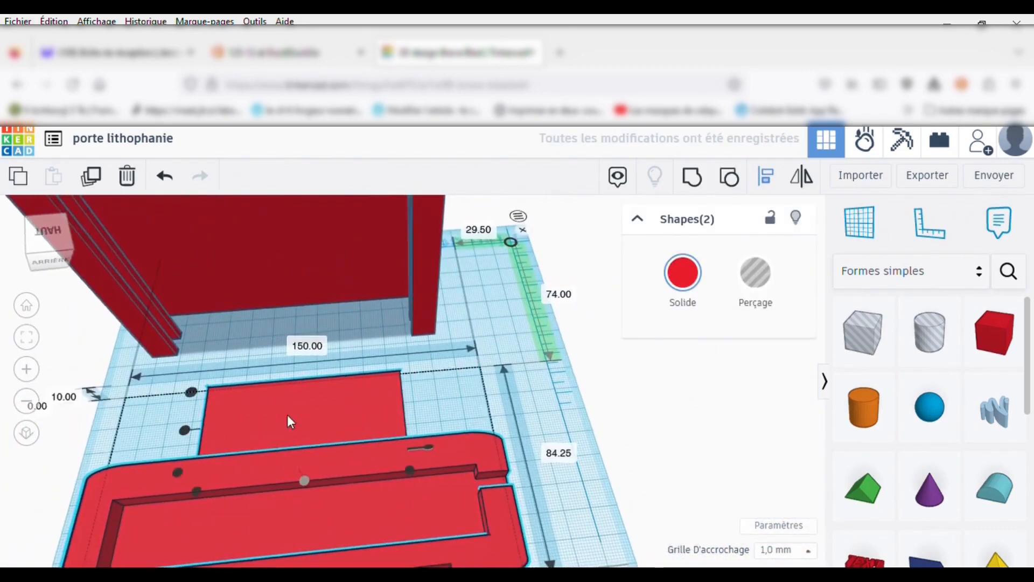
{"action": "left_click", "coordinate": [65, 434]}
{"action": "left_click", "coordinate": [254, 441]}
Step: Stand a 20 mm high, 2 mm thick copy of the plate upright along the plate's outer long edge
{"action": "right_click_drag", "start_coordinate": [576, 388], "coordinate": [364, 367]}
{"action": "key", "text": "Return"}
{"action": "right_click_drag", "start_coordinate": [277, 221], "coordinate": [327, 280]}
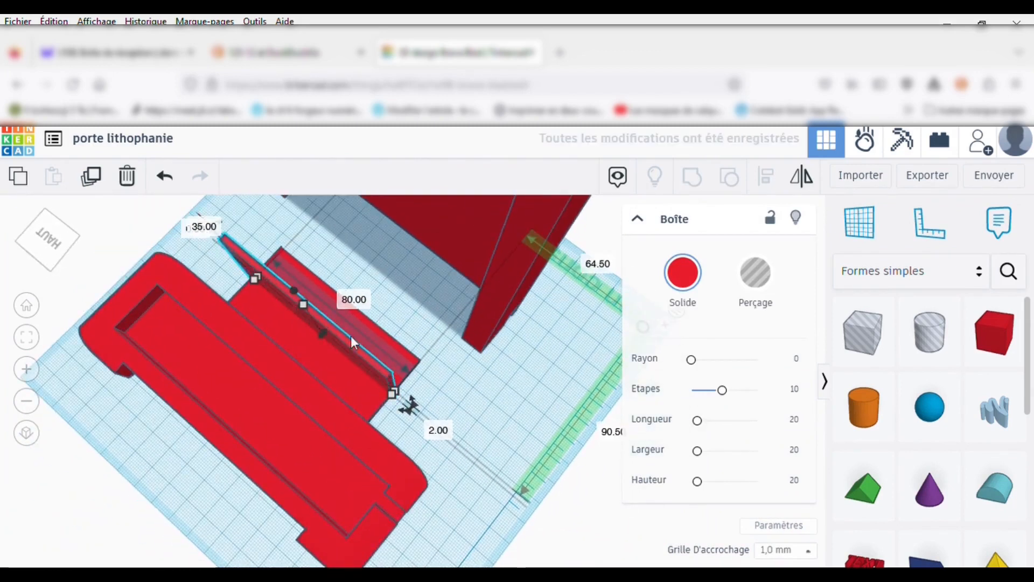
{"action": "right_click_drag", "start_coordinate": [91, 461], "coordinate": [394, 358]}
{"action": "left_click", "coordinate": [30, 335]}
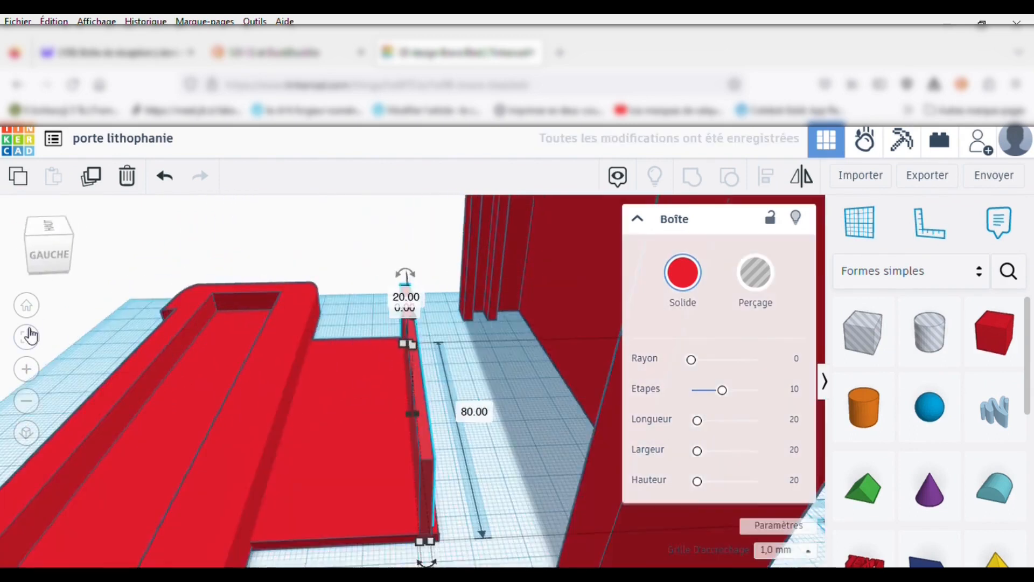
Step: Group the base, the flat plate and the upright wall into a single solid
{"action": "right_click_drag", "start_coordinate": [375, 412], "coordinate": [360, 376]}
{"action": "left_click_drag", "start_coordinate": [434, 500], "coordinate": [235, 368]}
{"action": "left_click", "coordinate": [697, 175]}
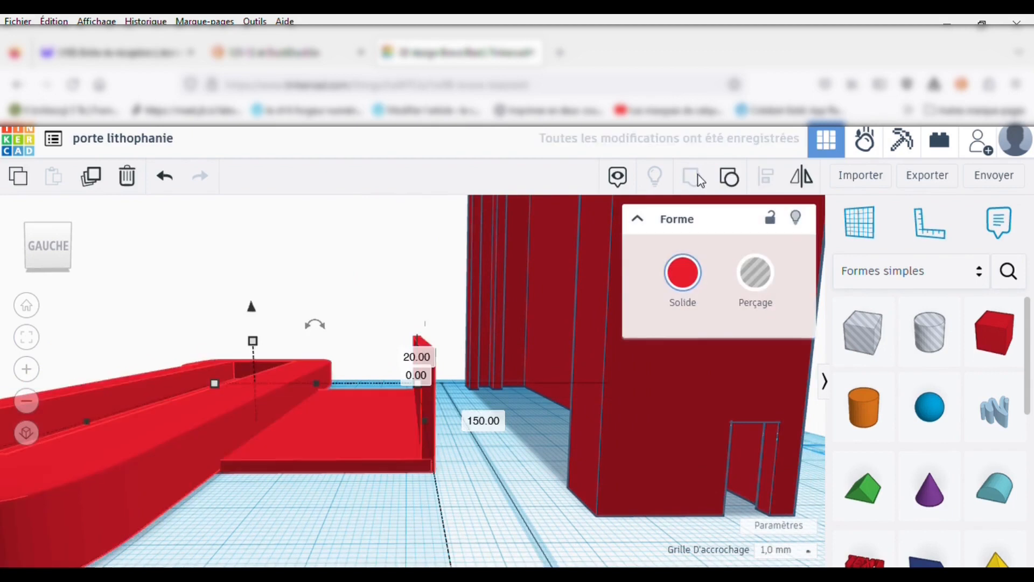
{"action": "right_click_drag", "start_coordinate": [456, 325], "coordinate": [36, 401]}
{"action": "left_click", "coordinate": [36, 401]}
{"action": "left_click", "coordinate": [35, 402]}
{"action": "right_click_drag", "start_coordinate": [243, 415], "coordinate": [317, 418]}
{"action": "left_click", "coordinate": [612, 407]}
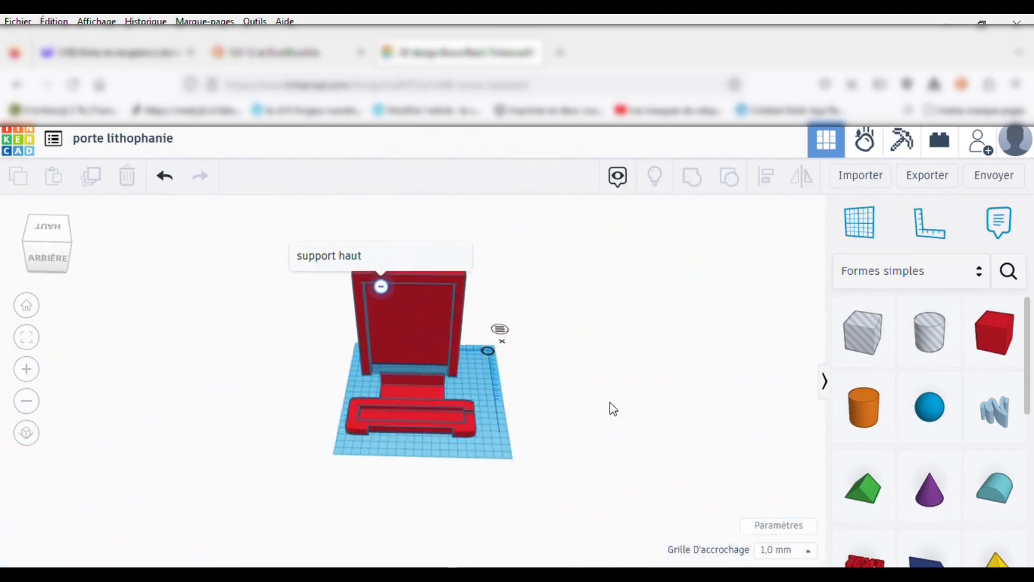
Step: Attach a note reading "support bas" to the base part and collapse the notes on both parts
{"action": "left_click", "coordinate": [999, 222]}
{"action": "left_click", "coordinate": [466, 424]}
{"action": "type", "text": "support bas"}
{"action": "left_click", "coordinate": [598, 368]}
{"action": "left_click", "coordinate": [381, 267]}
{"action": "left_click", "coordinate": [462, 274]}
{"action": "left_click", "coordinate": [565, 426]}
{"action": "right_click_drag", "start_coordinate": [566, 426], "coordinate": [242, 470]}
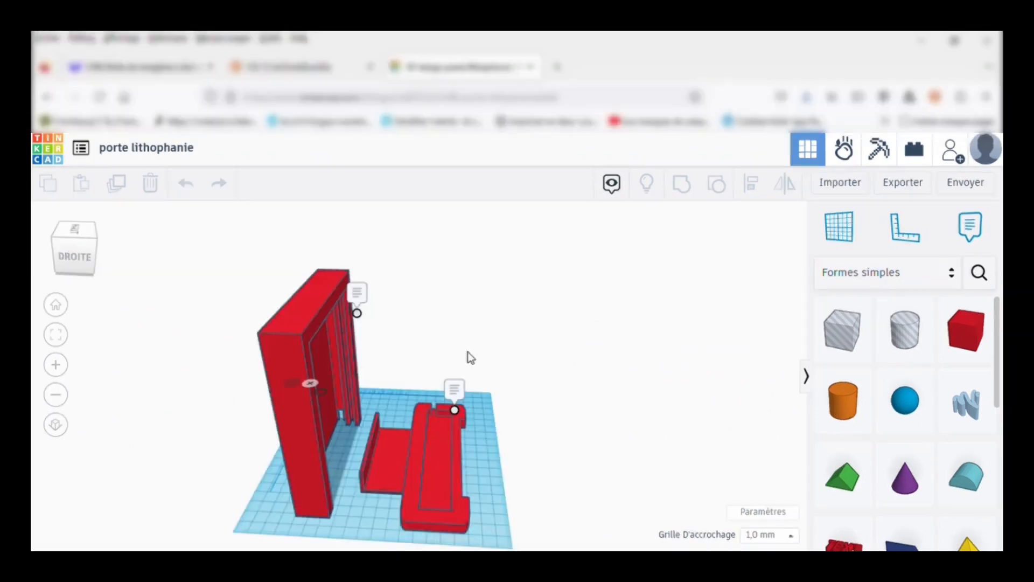
Step: Rotate the upright case 180° in its vertical plane so its open end faces up
{"action": "right_click_drag", "start_coordinate": [467, 351], "coordinate": [582, 353]}
{"action": "left_click", "coordinate": [335, 305]}
{"action": "left_click", "coordinate": [387, 260]}
{"action": "left_click", "coordinate": [393, 229]}
{"action": "type", "text": "90"}
{"action": "key", "text": "Return"}
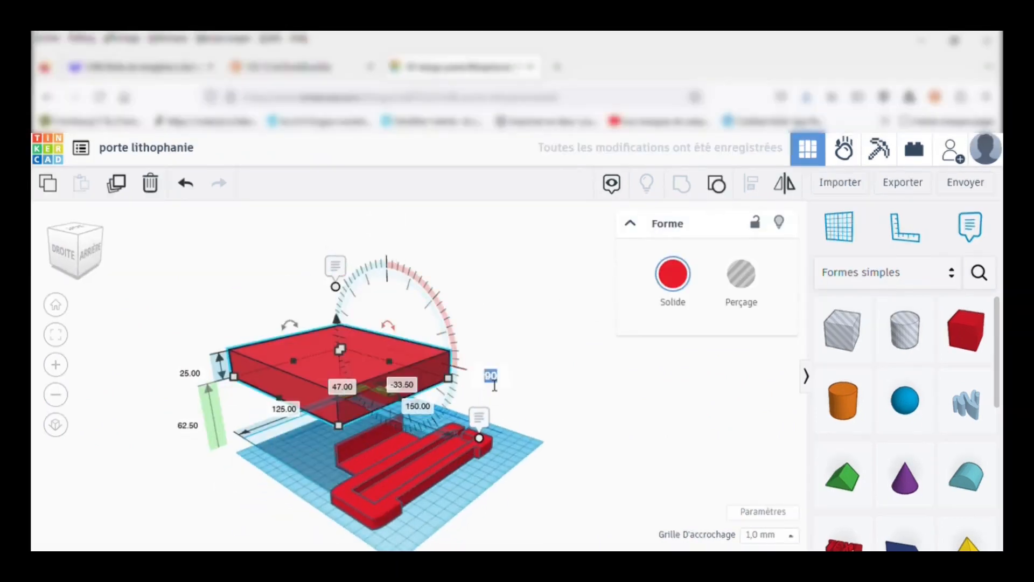
{"action": "left_click", "coordinate": [487, 379]}
{"action": "type", "text": "180"}
{"action": "key", "text": "Return"}
{"action": "left_click", "coordinate": [487, 379]}
{"action": "right_click_drag", "start_coordinate": [345, 385], "coordinate": [454, 369]}
{"action": "right_click_drag", "start_coordinate": [454, 368], "coordinate": [386, 415]}
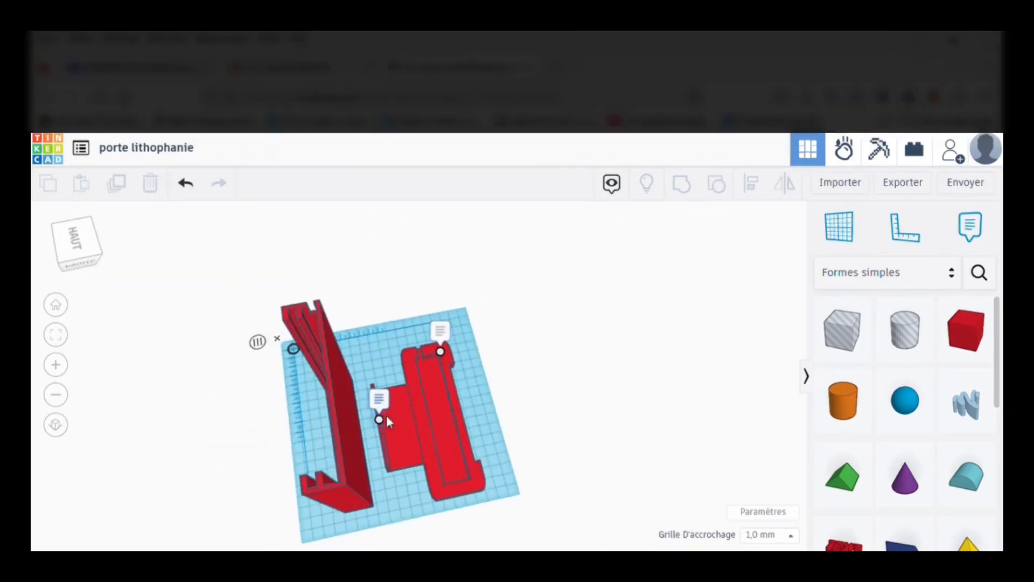
Step: Move the base part closer to the case, about 56 mm across from the ruler origin
{"action": "left_click", "coordinate": [419, 418]}
{"action": "left_click_drag", "start_coordinate": [381, 420], "coordinate": [389, 421]}
{"action": "left_click_drag", "start_coordinate": [435, 434], "coordinate": [419, 435]}
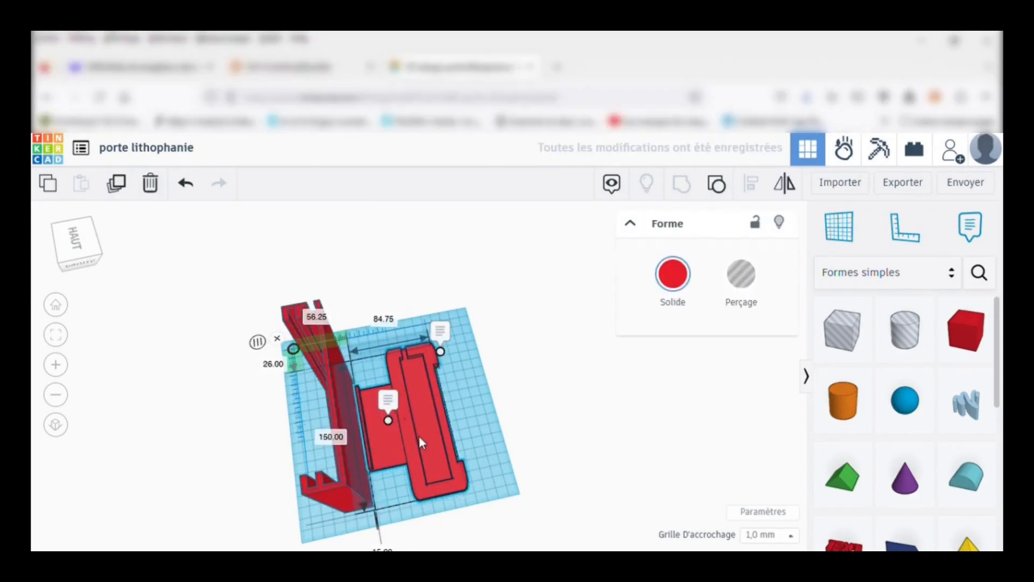
{"action": "left_click", "coordinate": [501, 399]}
Step: Export the complete design as a downloadable model file
{"action": "right_click_drag", "start_coordinate": [505, 405], "coordinate": [346, 273]}
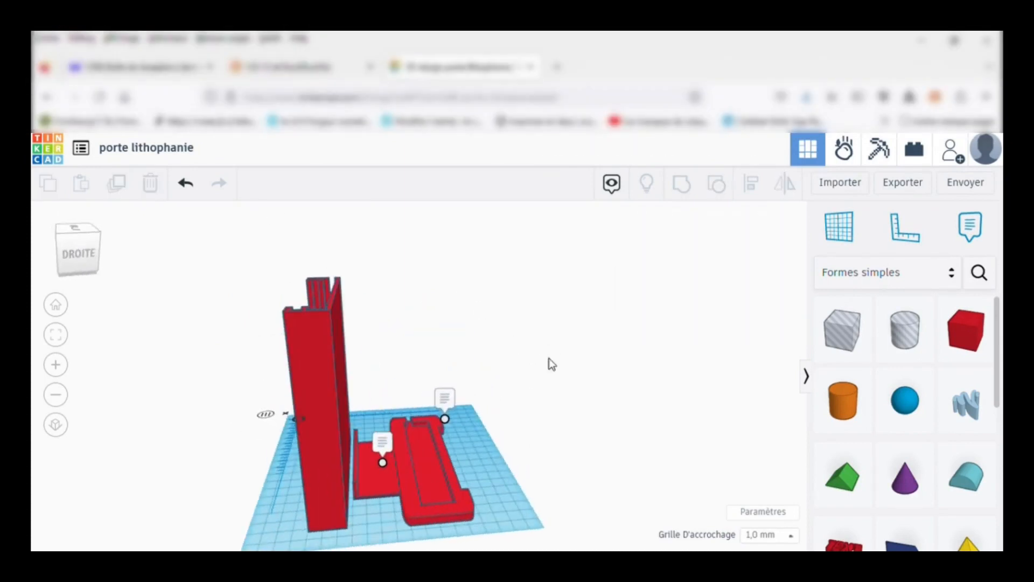
{"action": "left_click", "coordinate": [909, 192]}
{"action": "left_click", "coordinate": [598, 334]}
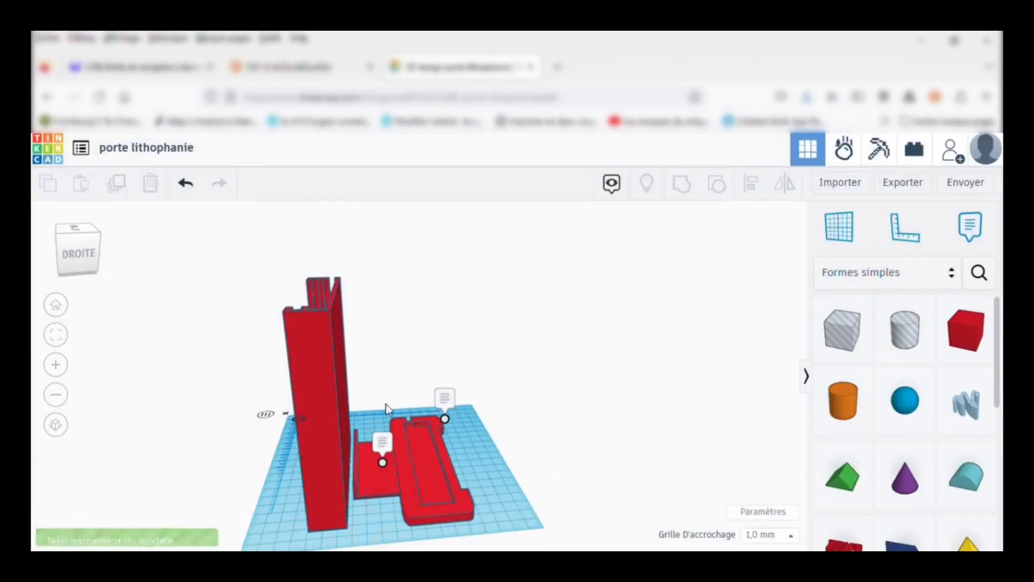